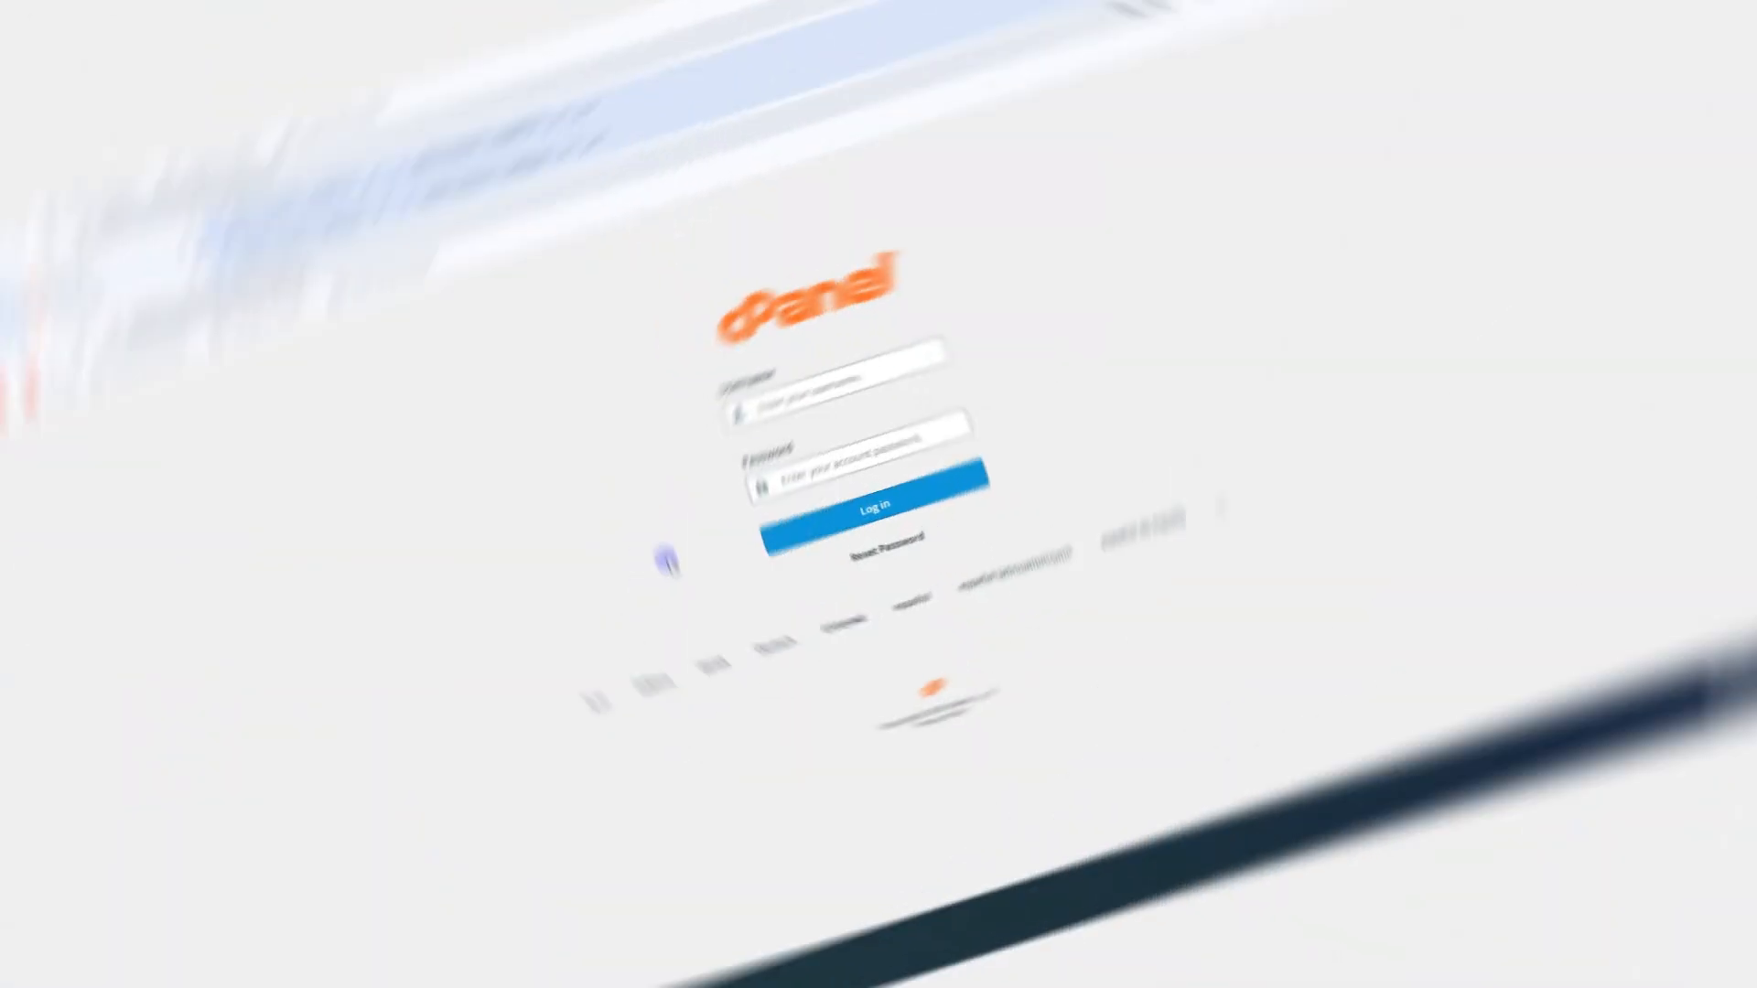
# Step: Log in to cPanel with the username and password already filled in
pyautogui.click(812, 371)
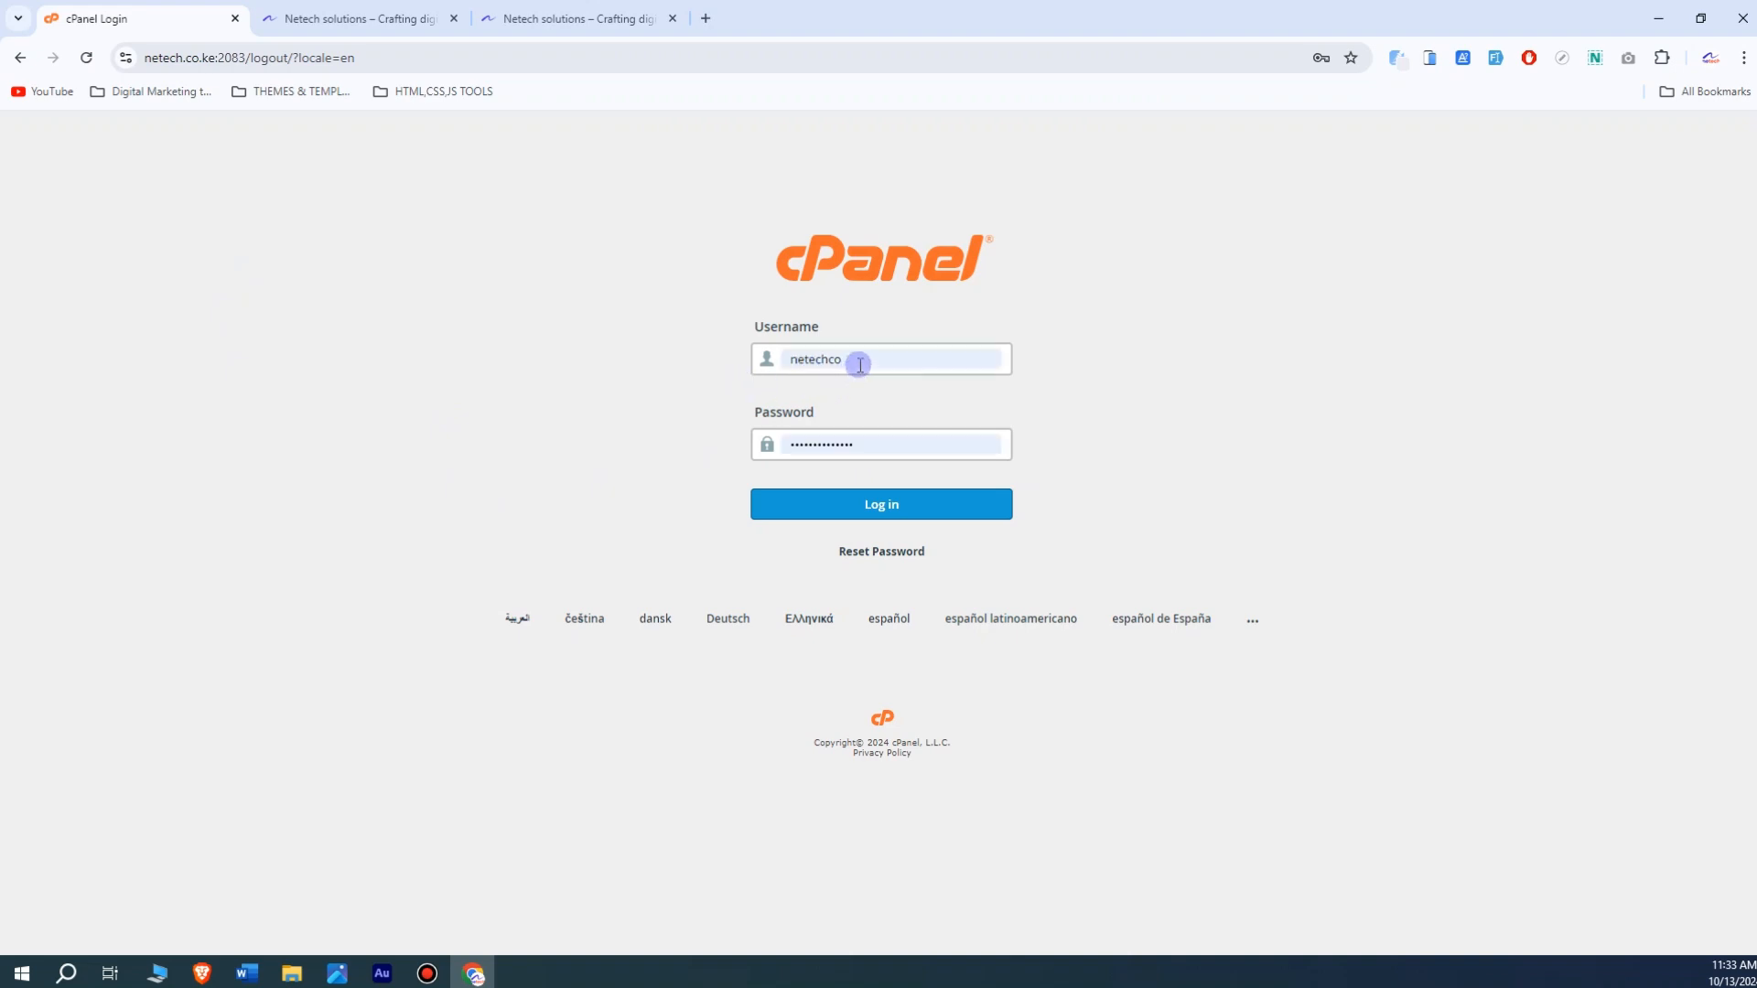
pyautogui.doubleClick(851, 361)
pyautogui.click(688, 379)
pyautogui.moveTo(867, 439); pyautogui.dragTo(753, 408)
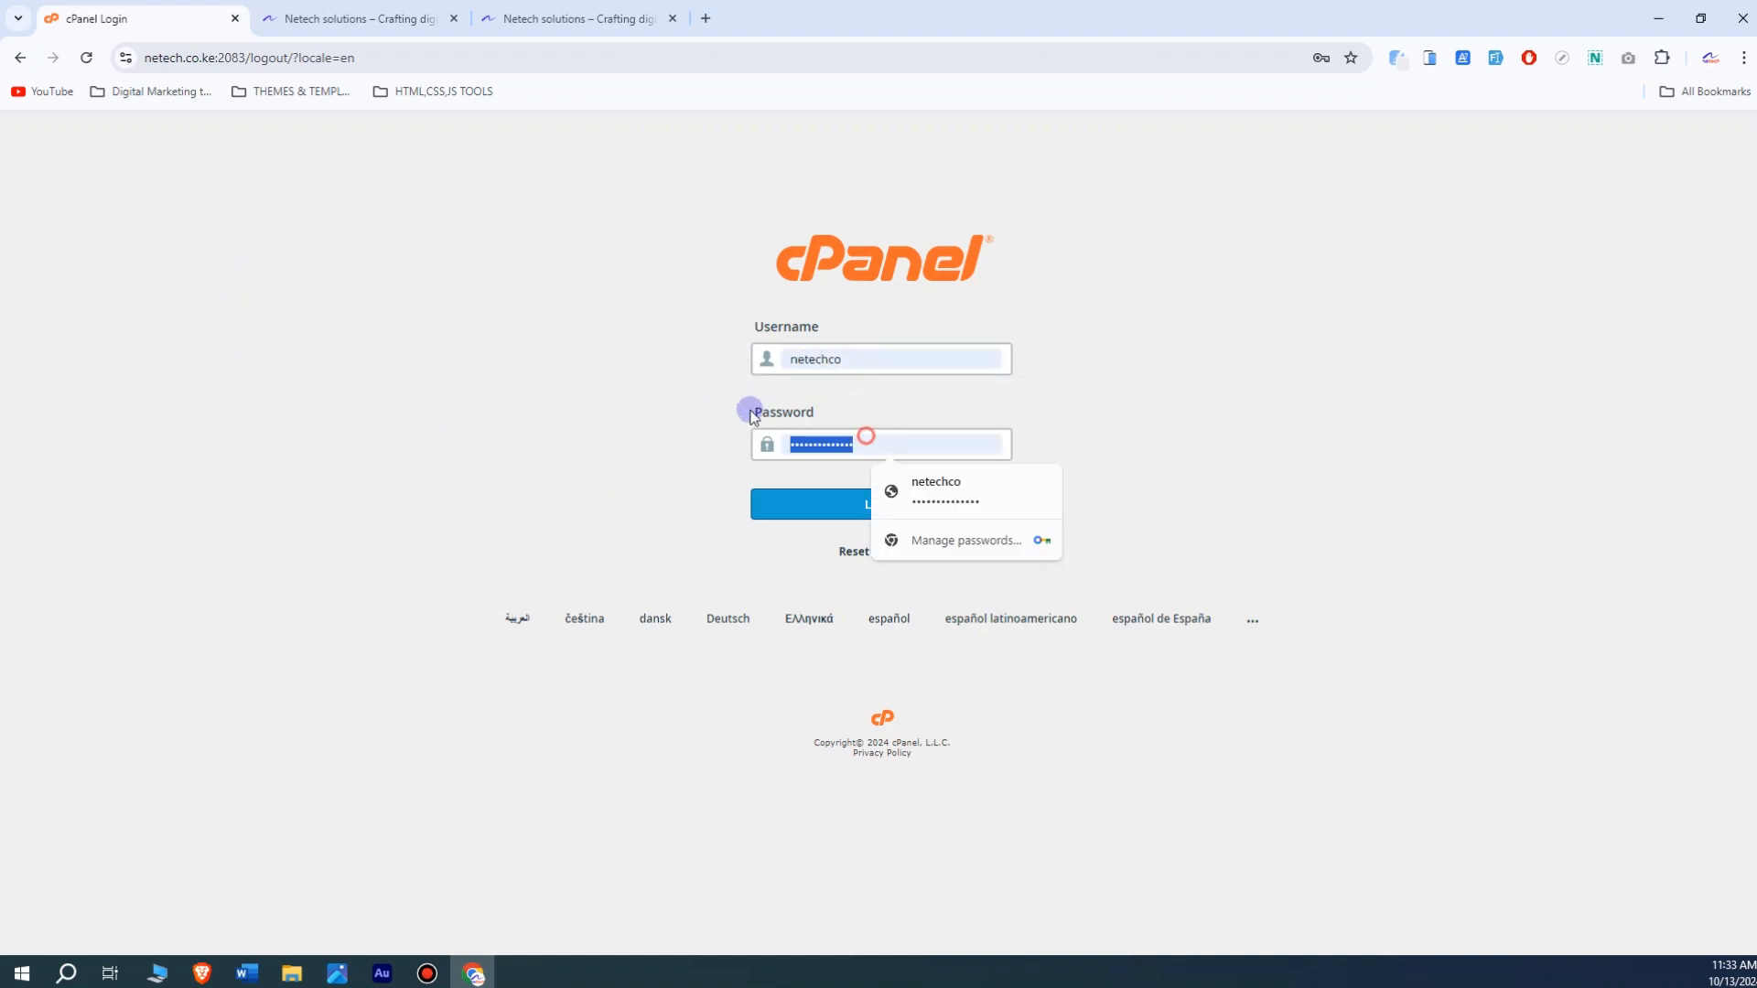
pyautogui.click(623, 397)
pyautogui.click(813, 507)
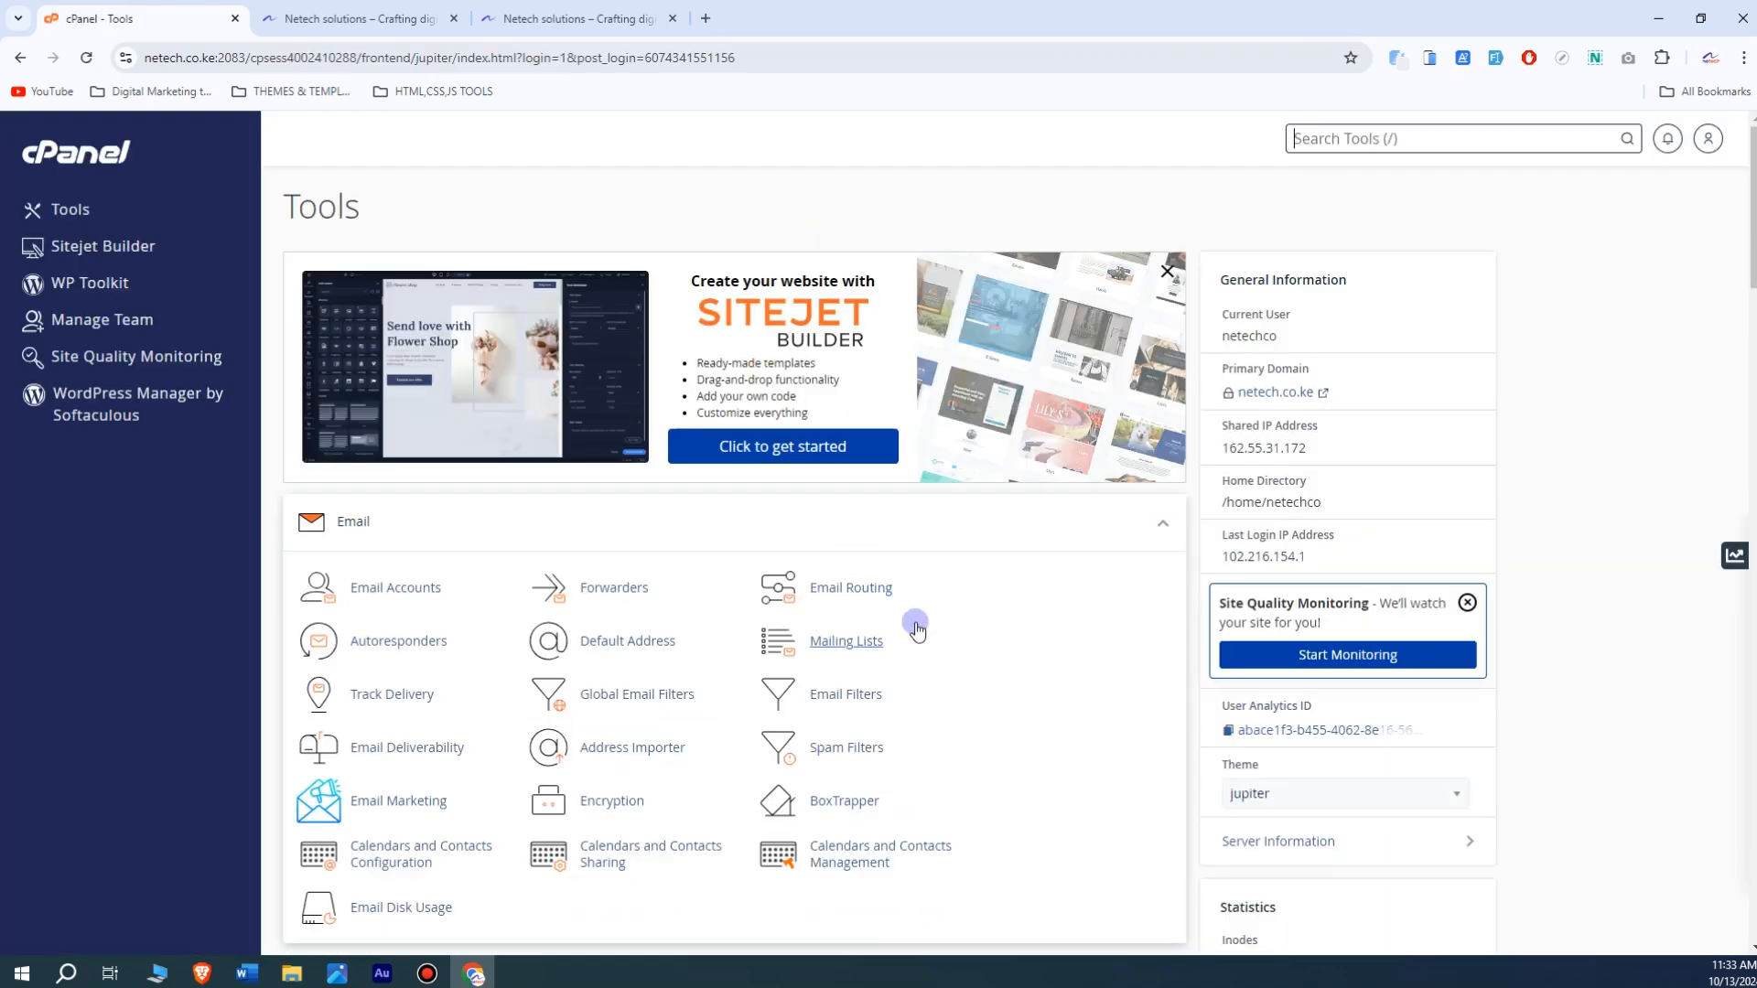
# Step: Look through the cPanel tool sections down to Domains and check the available interface themes
pyautogui.scroll(-1, 902, 645)
pyautogui.scroll(-1, 901, 648)
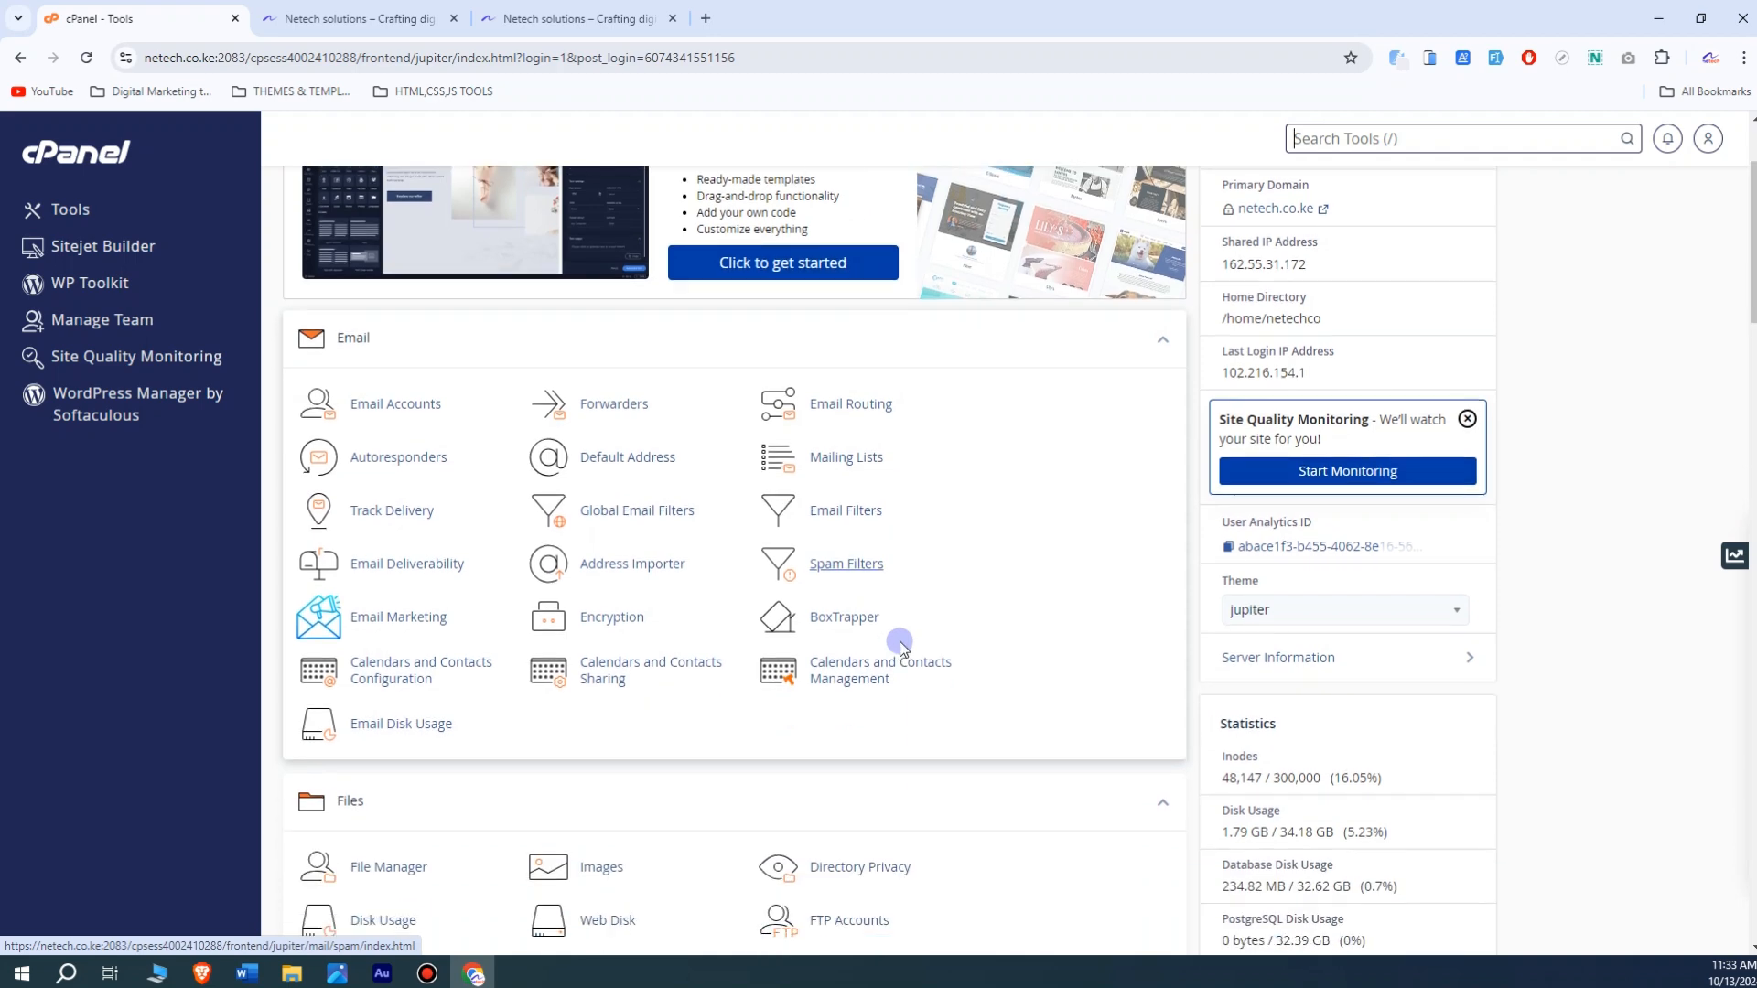
pyautogui.scroll(-2, 902, 648)
pyautogui.scroll(-1, 900, 645)
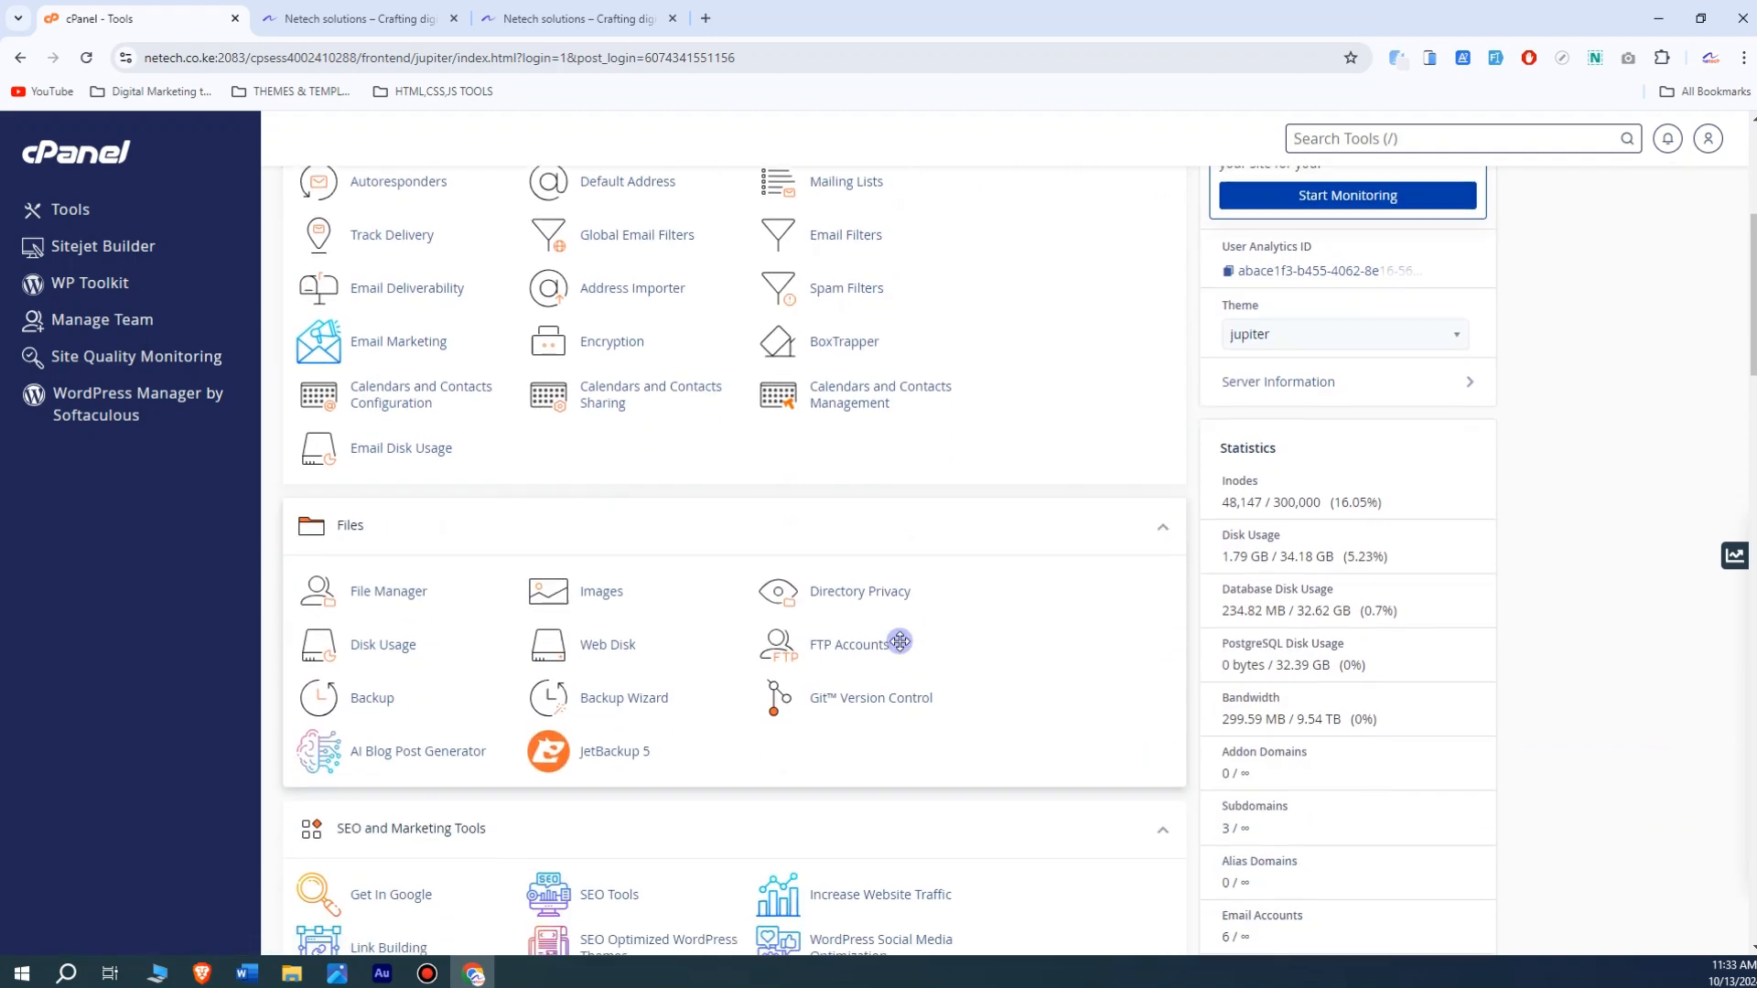
pyautogui.scroll(-2, 901, 648)
pyautogui.scroll(-1, 901, 648)
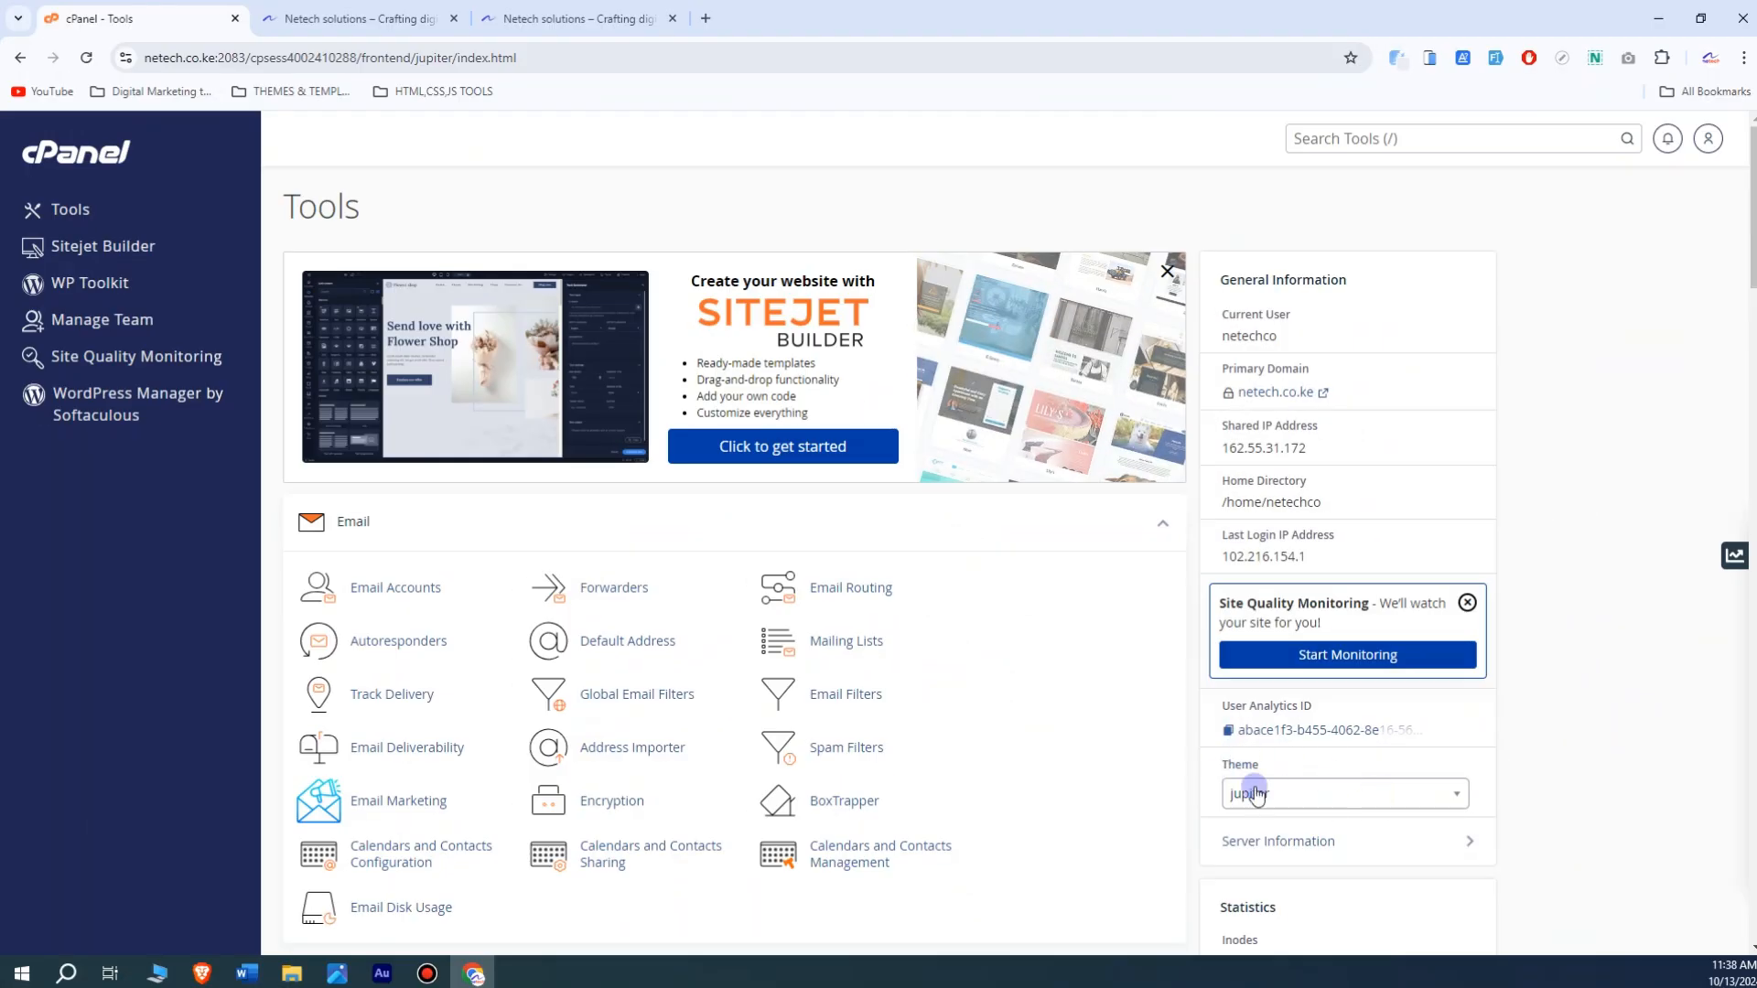
pyautogui.click(1255, 792)
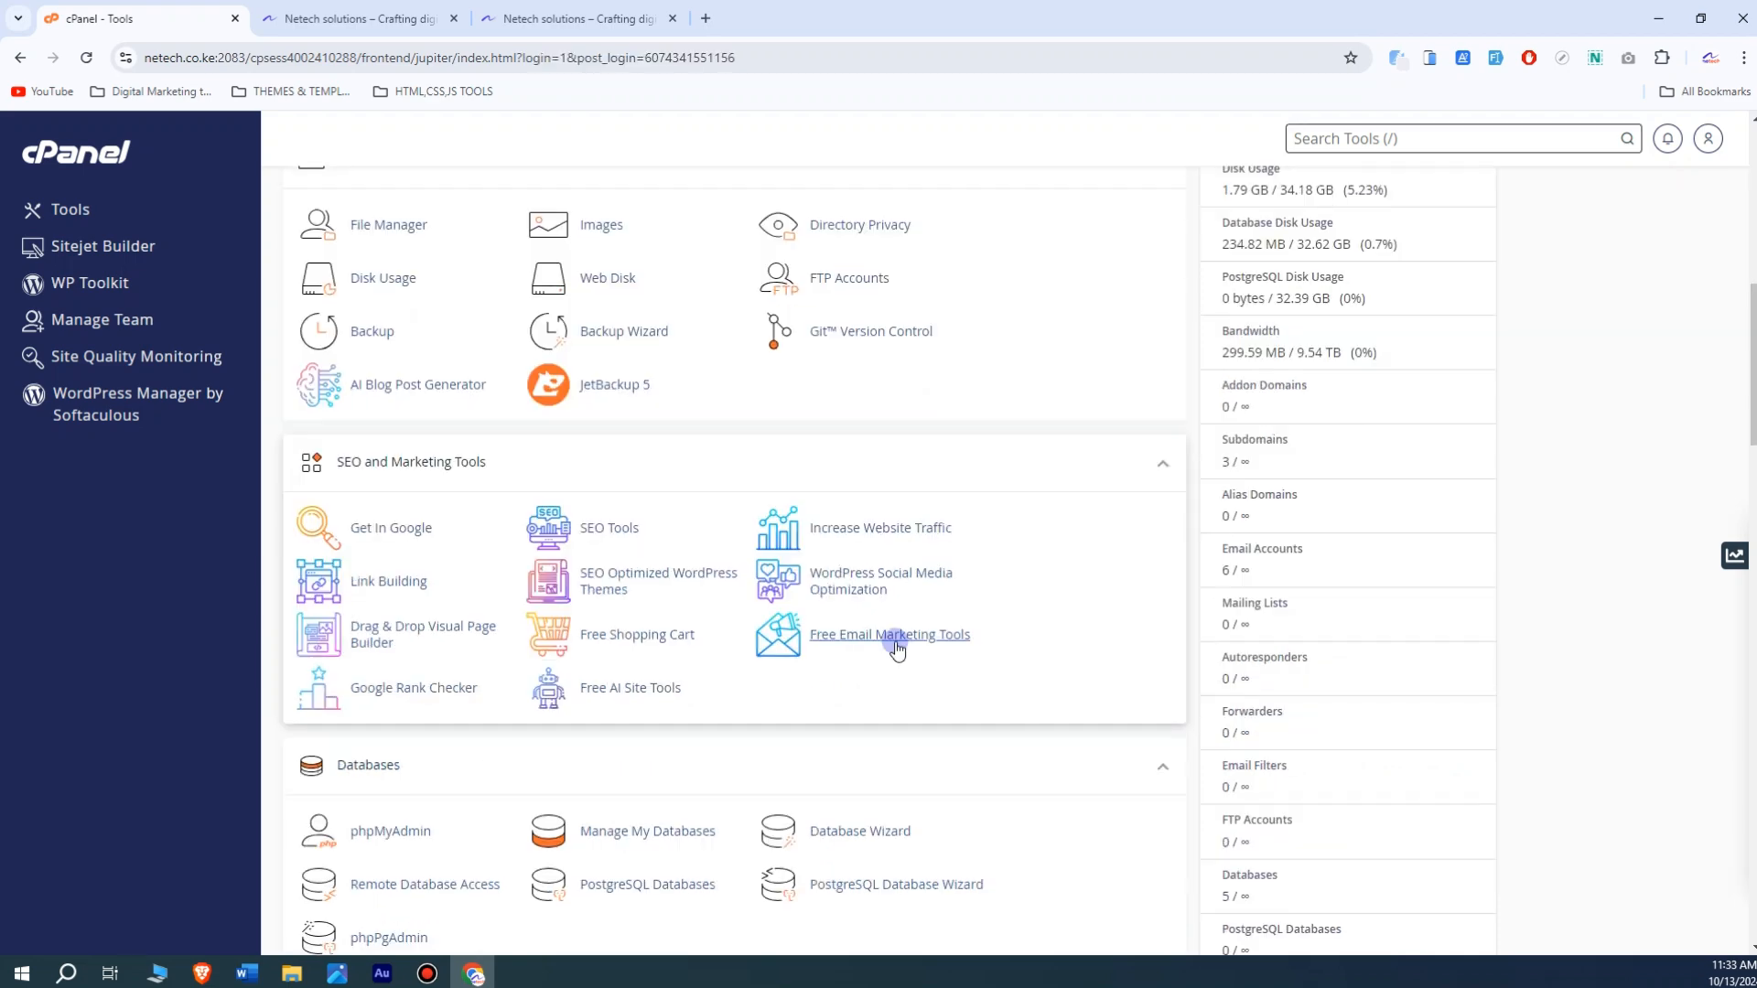
pyautogui.scroll(-4, 892, 641)
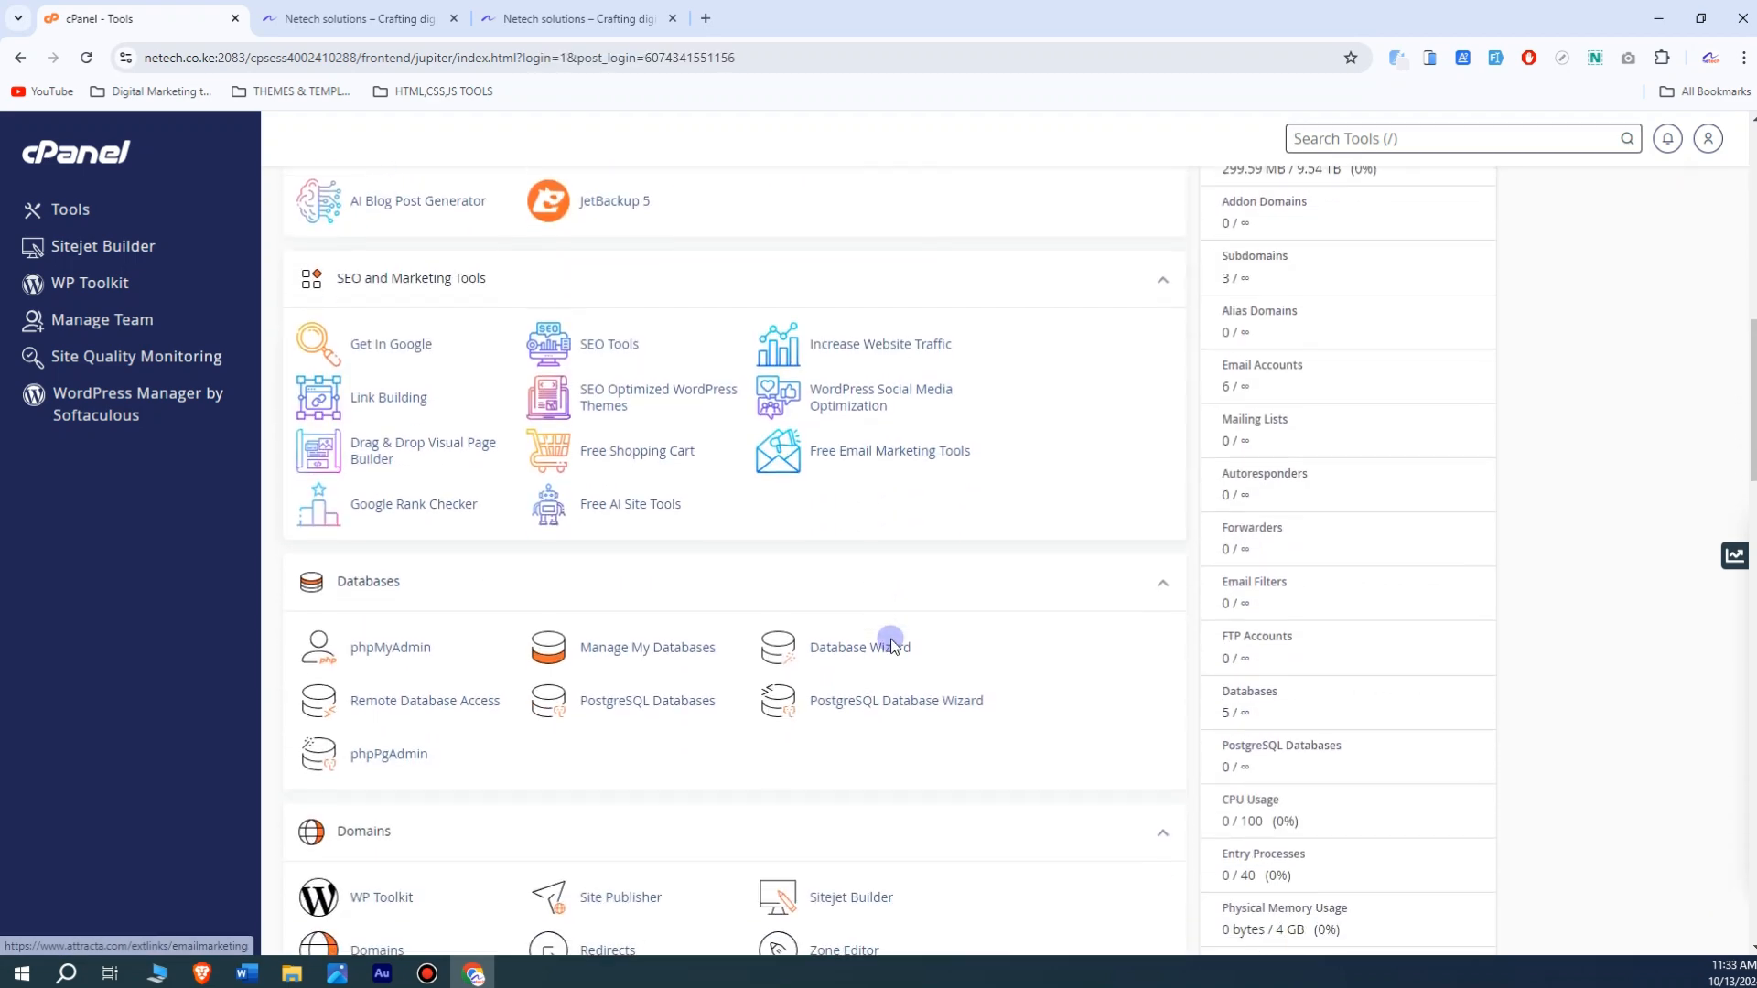
pyautogui.scroll(-2, 884, 636)
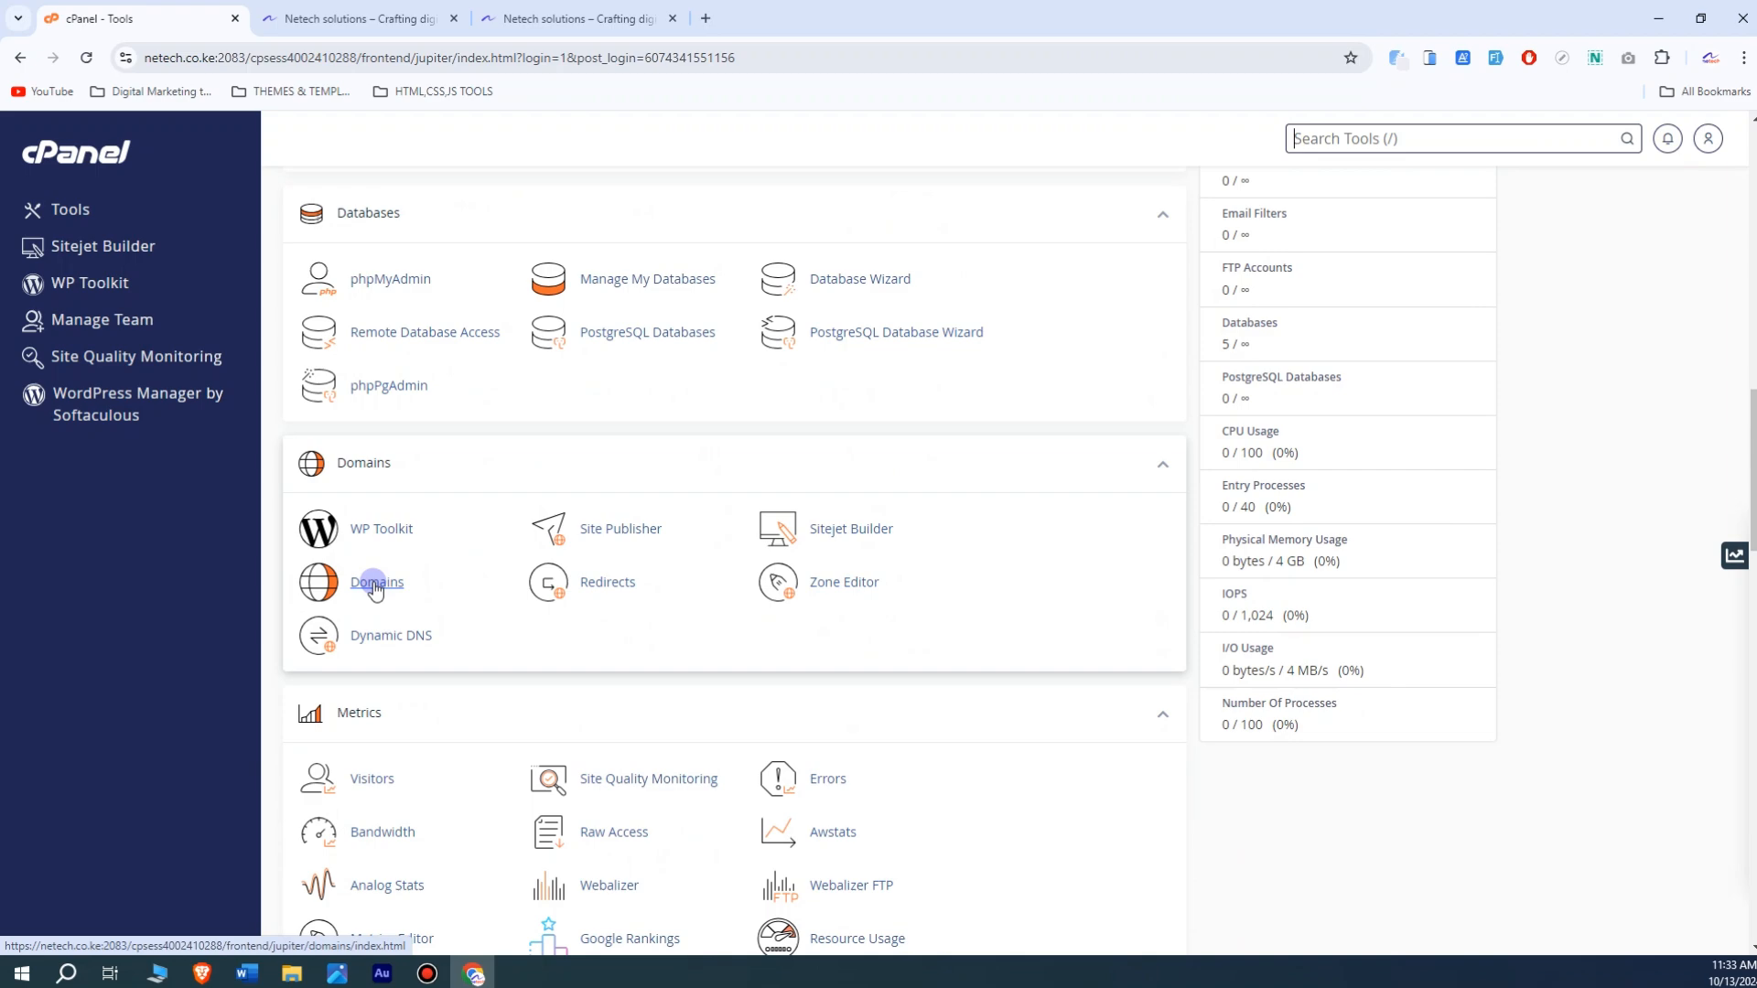
# Step: Find the Domains tool by searching for "domain", open it and mark the ascode, shop and taffbeats subdomains
pyautogui.click(1339, 140)
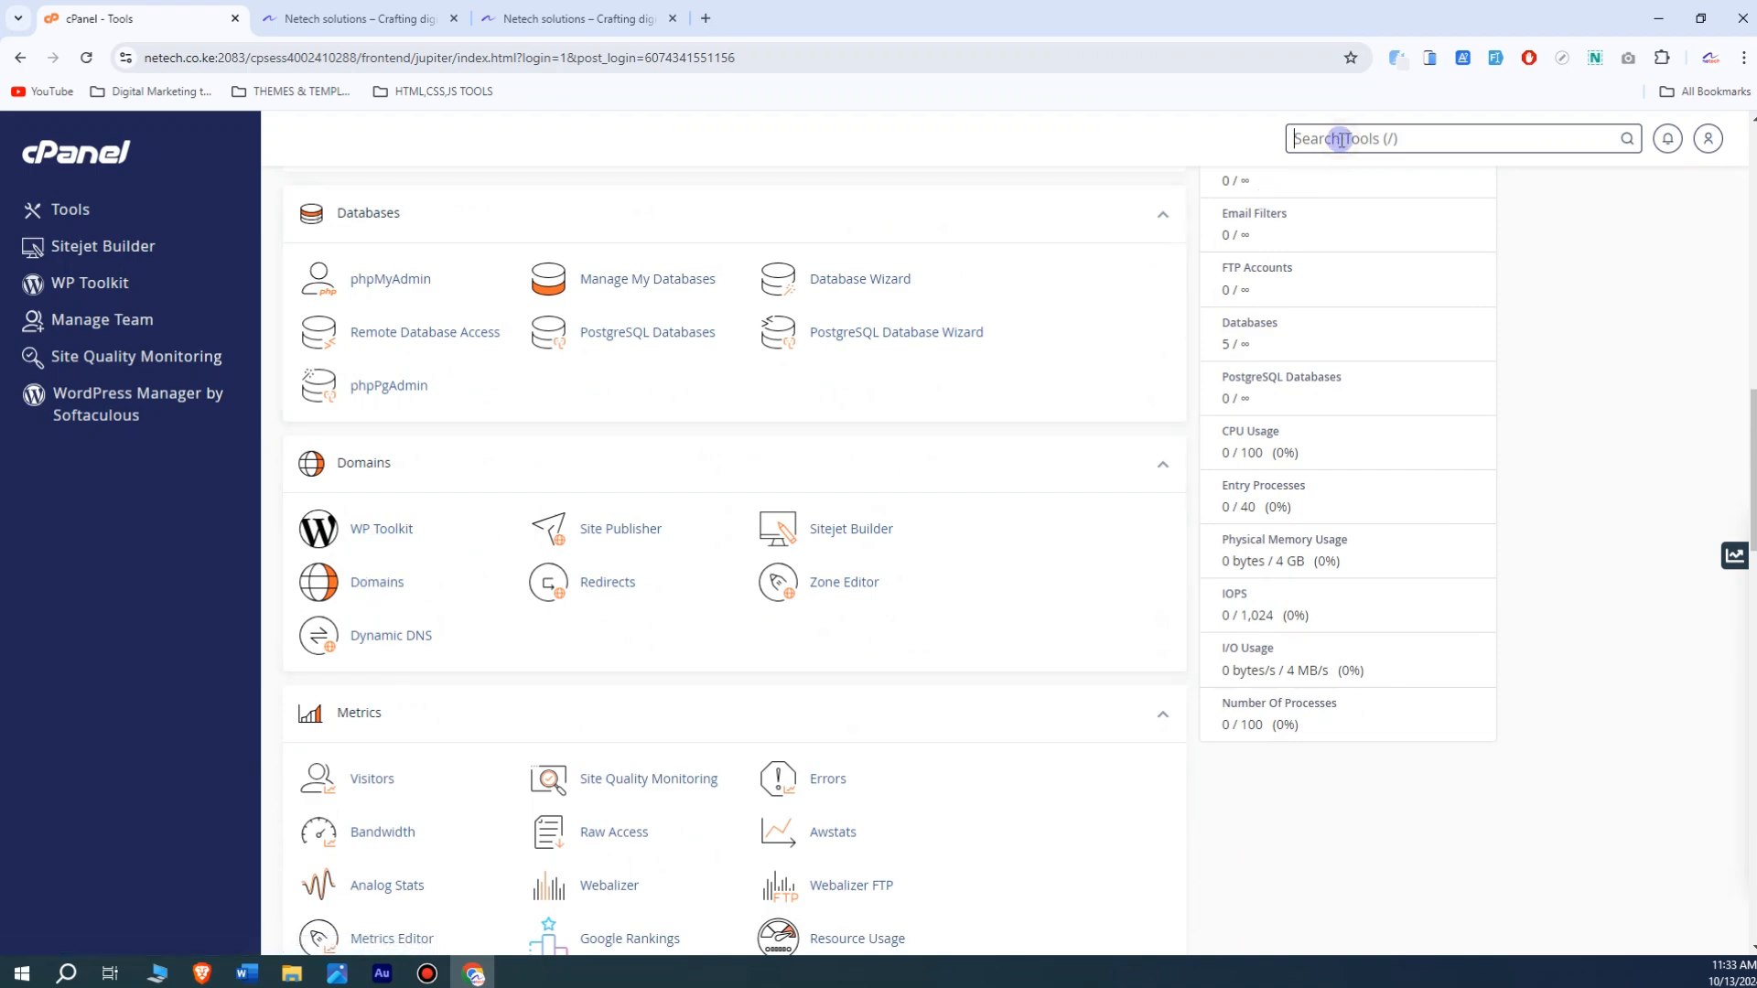
pyautogui.write('doma')
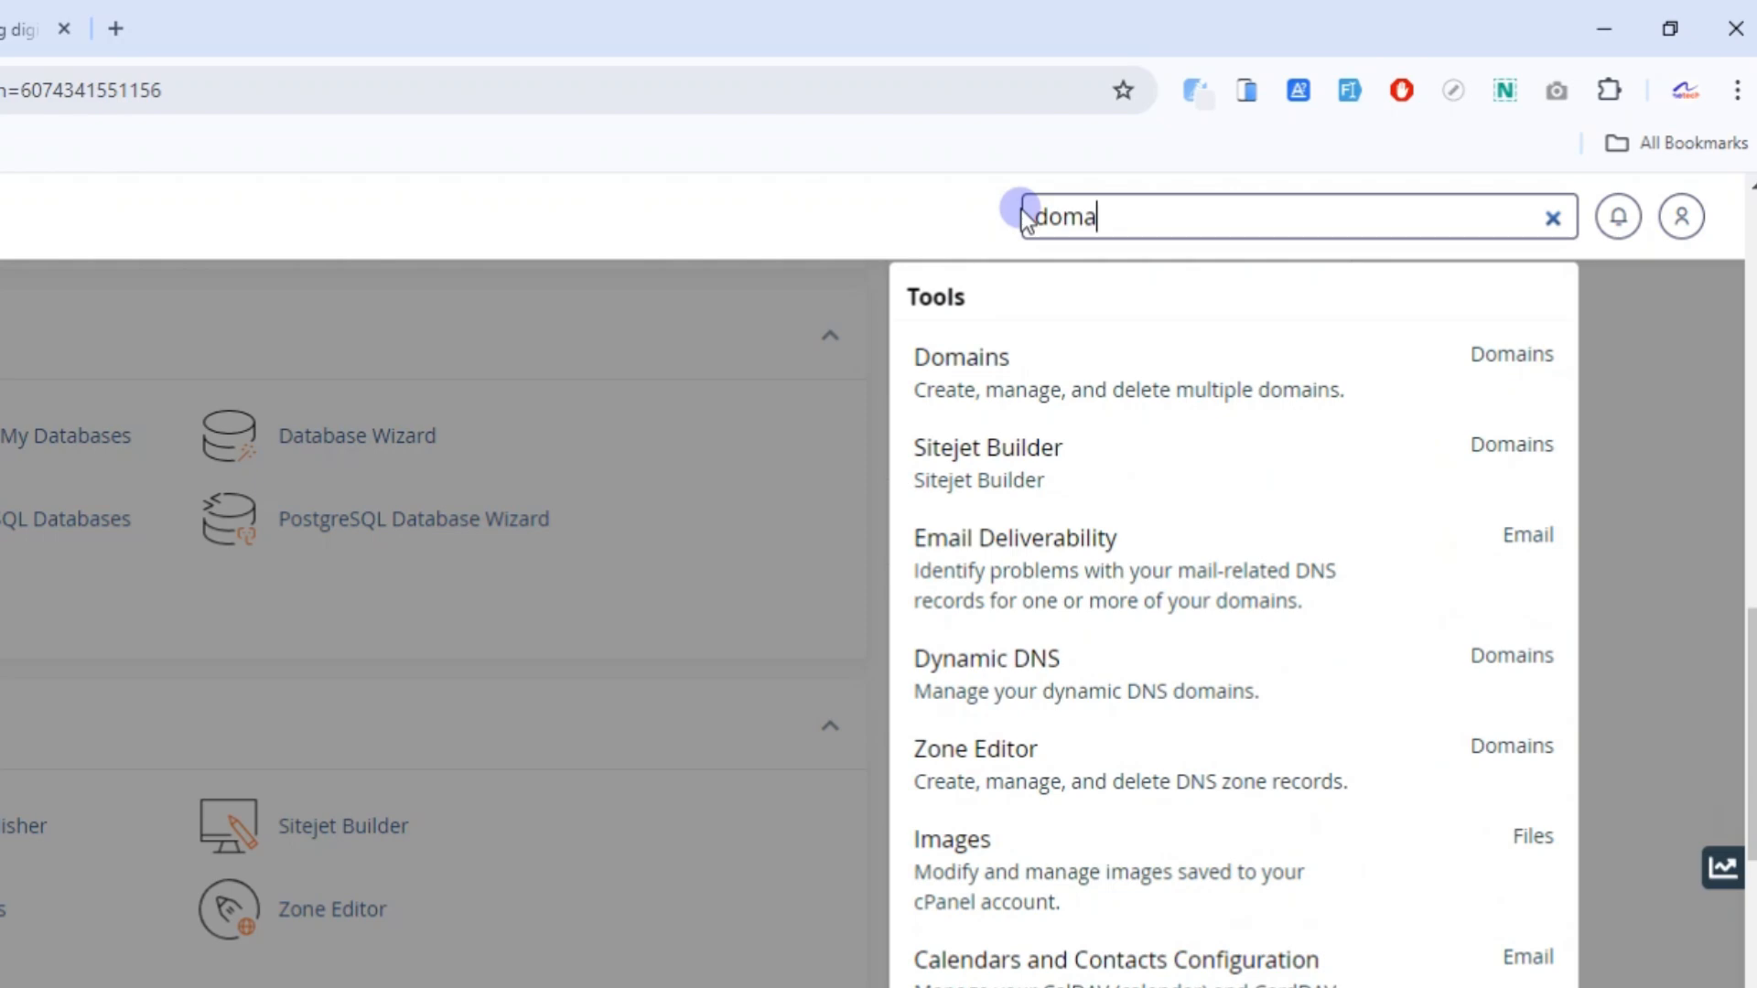
pyautogui.write('in')
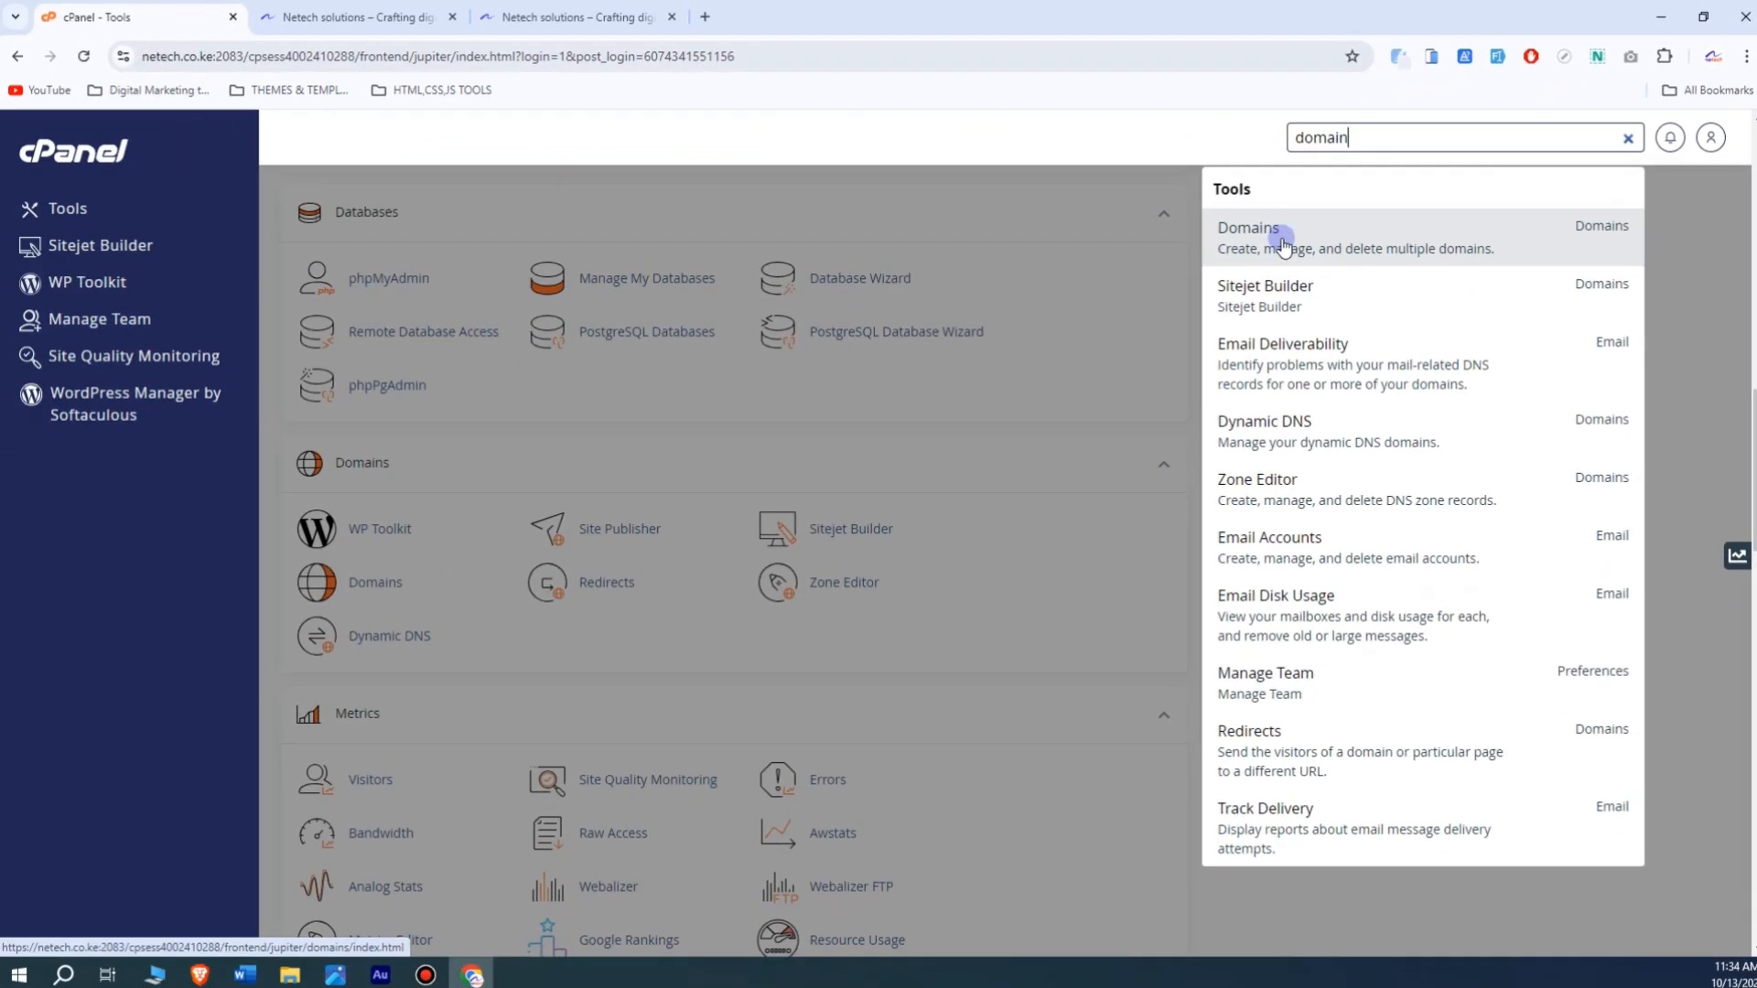
pyautogui.click(1284, 245)
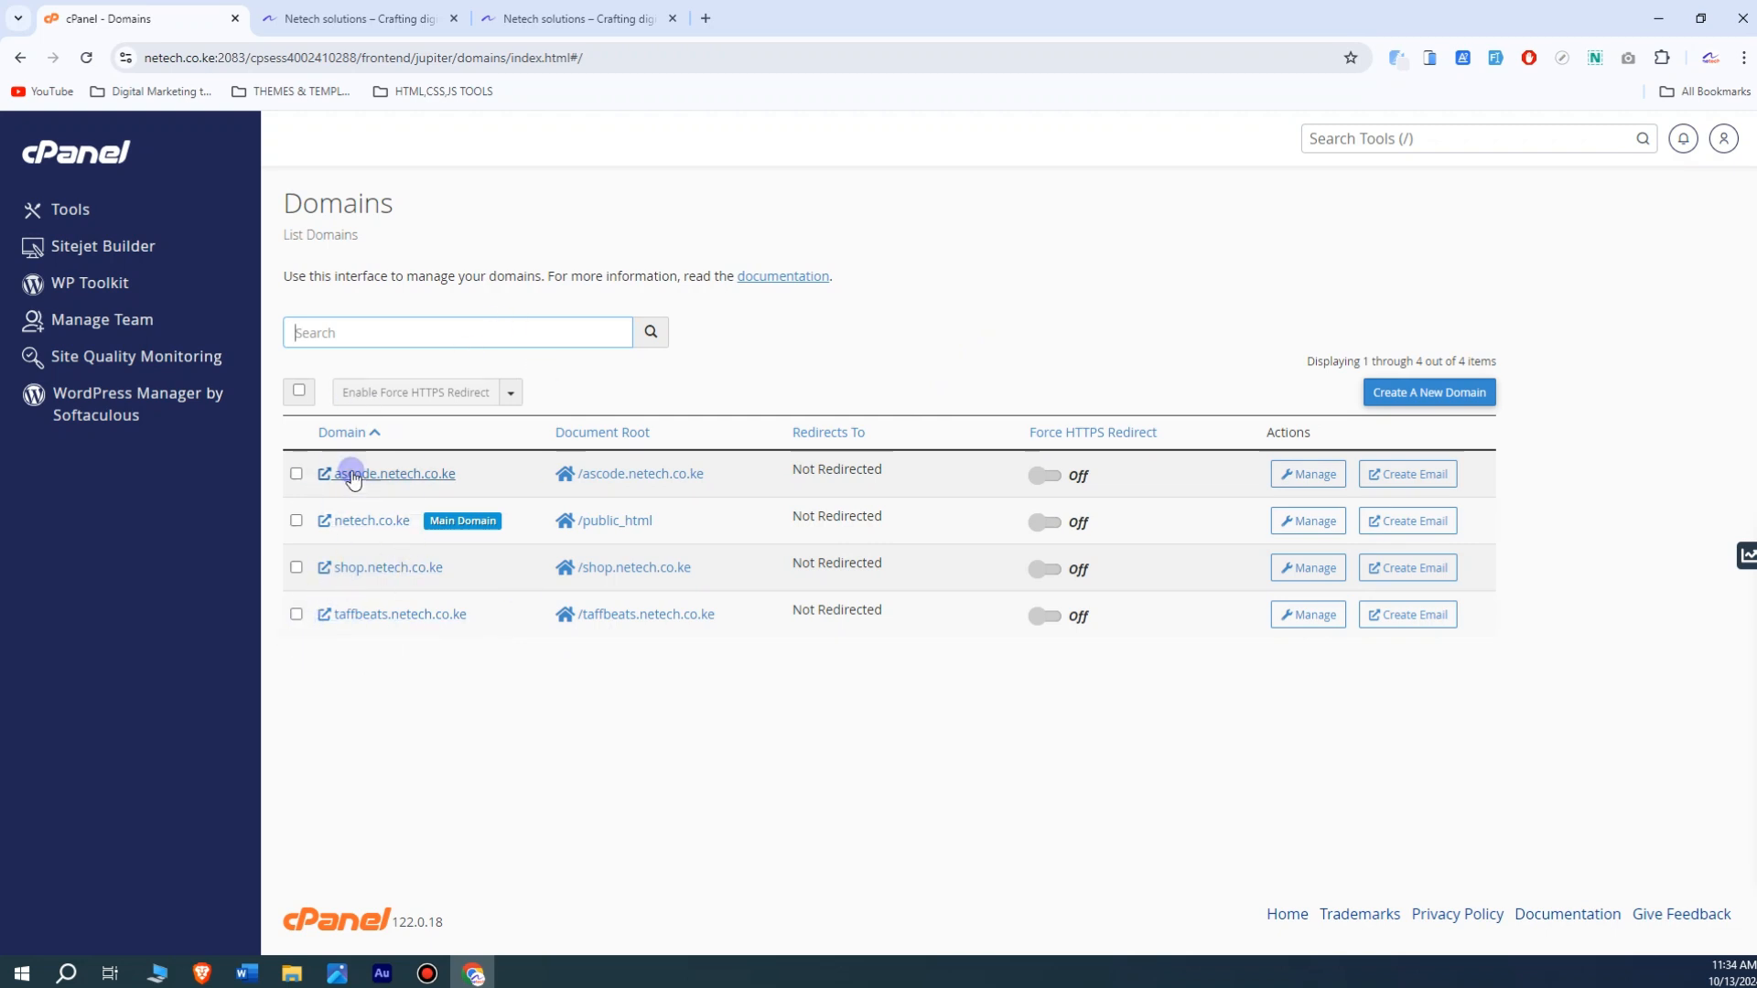
pyautogui.click(296, 614)
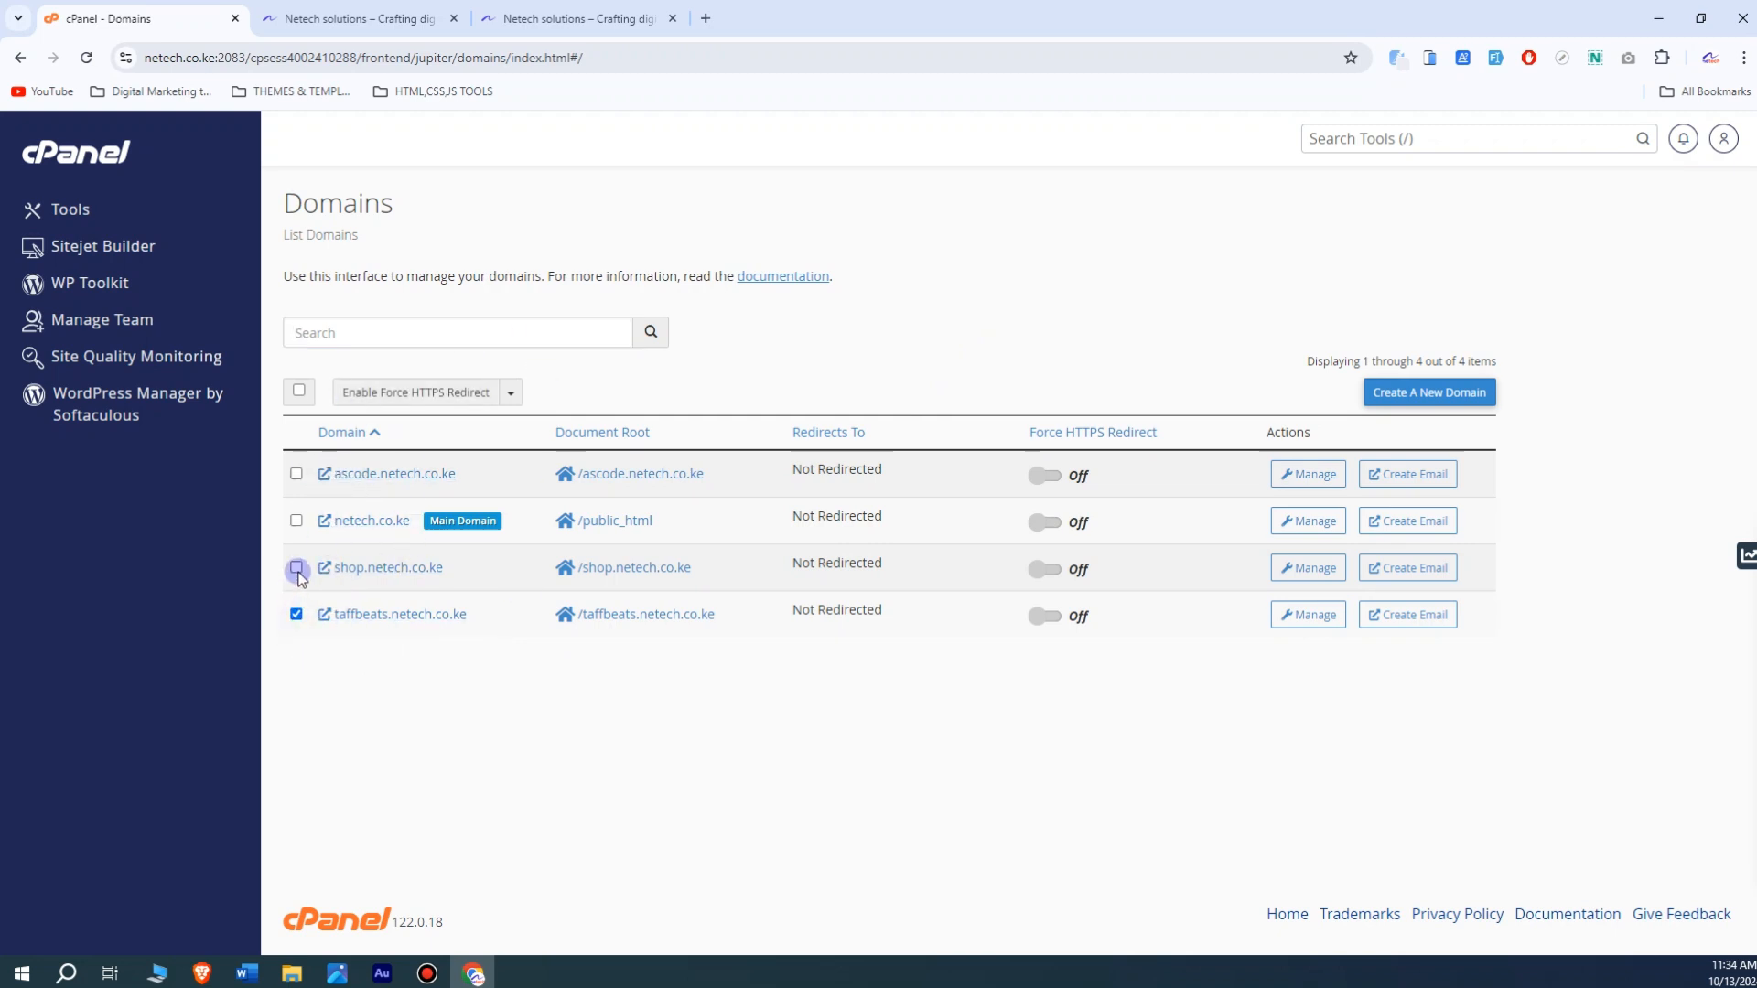
pyautogui.click(295, 478)
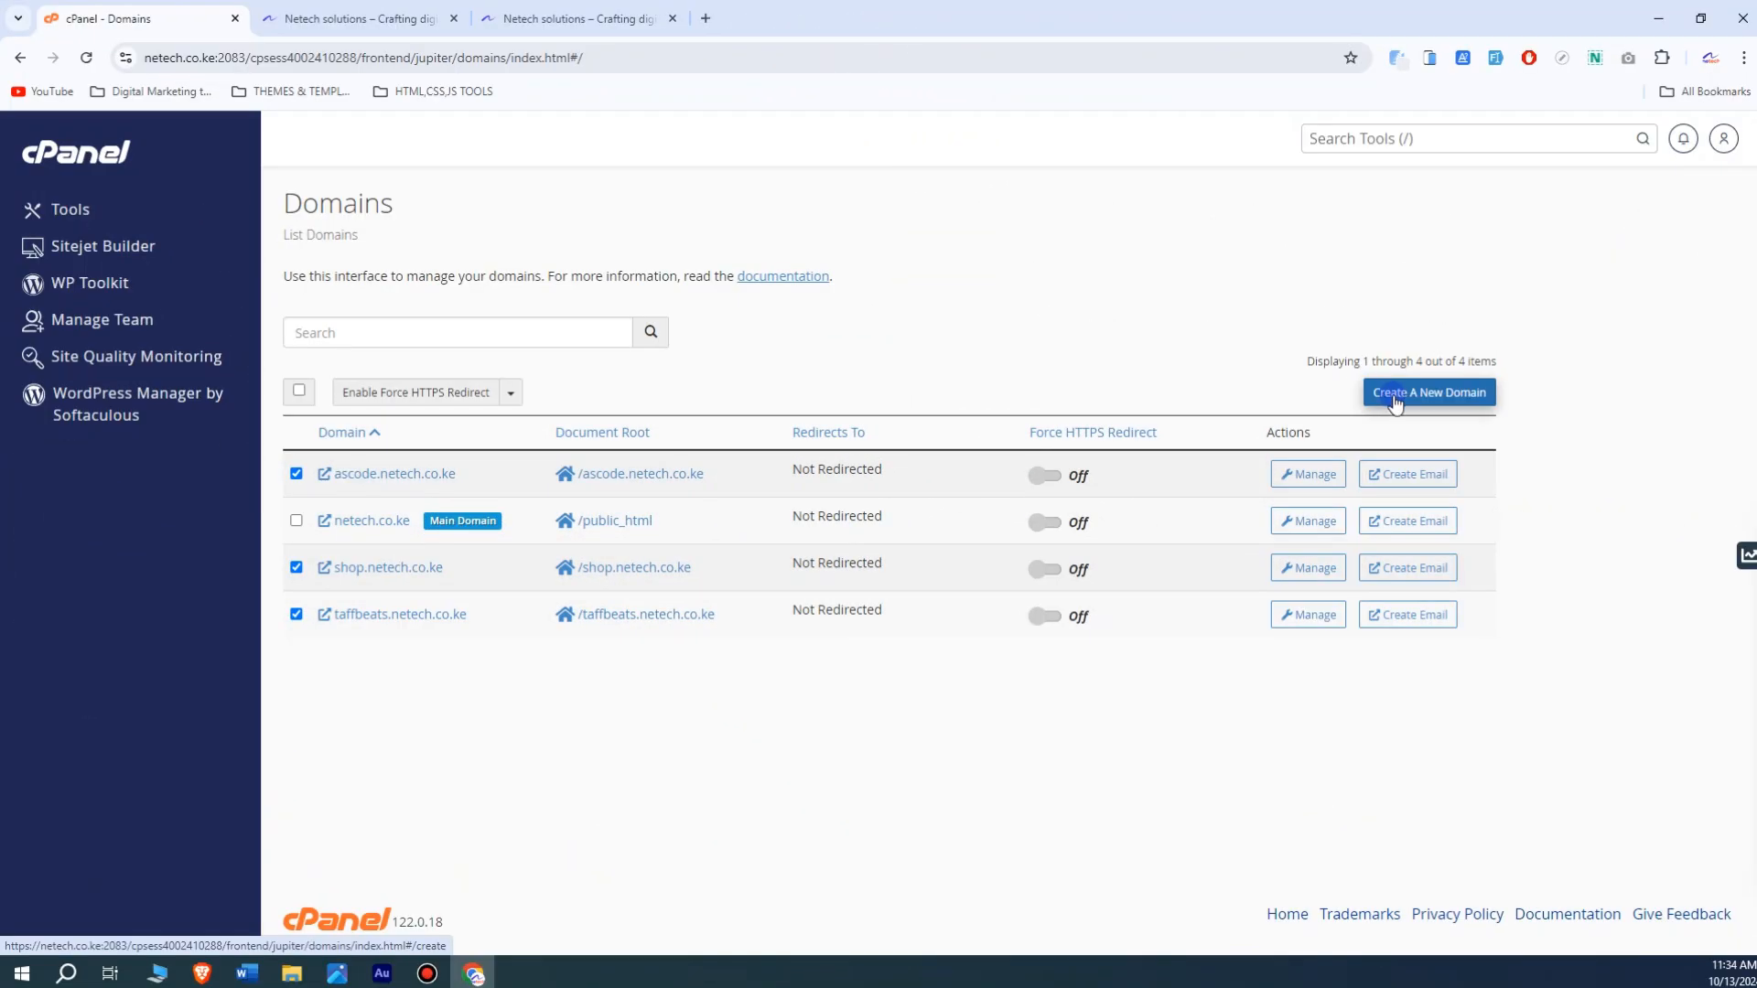
# Step: Start creating a new domain and enter demo.netech.co.ke as its name
pyautogui.click(1388, 396)
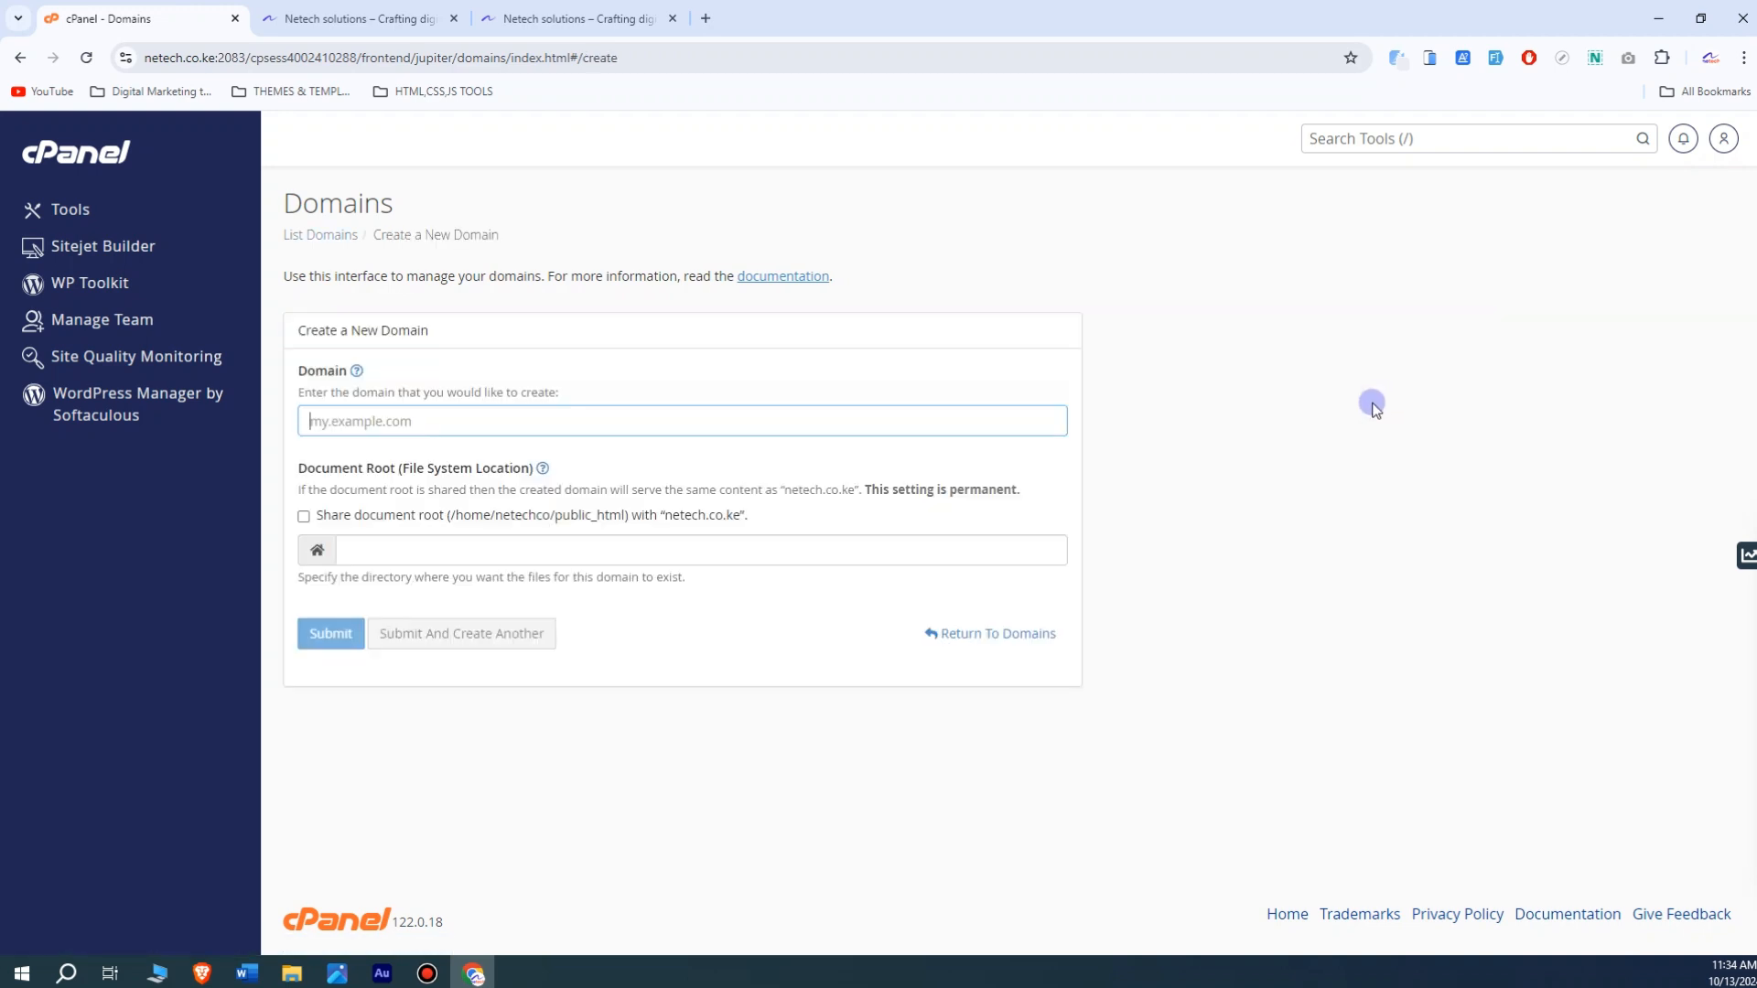
pyautogui.click(367, 426)
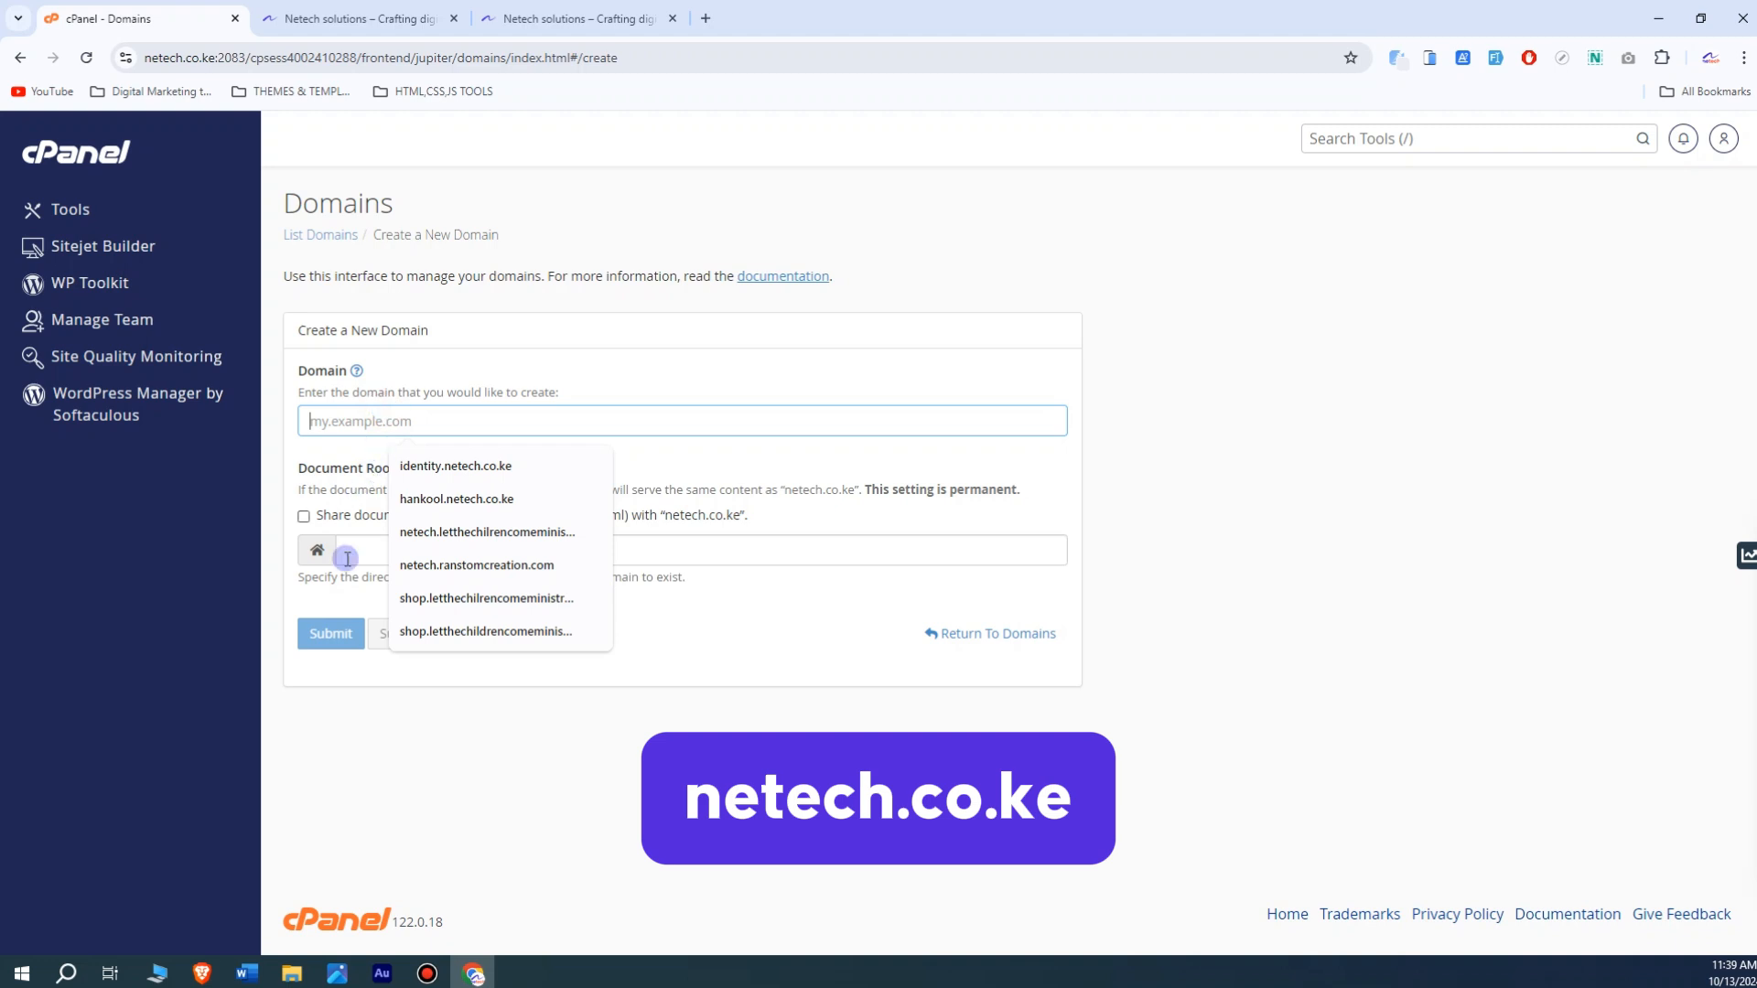
pyautogui.click(373, 788)
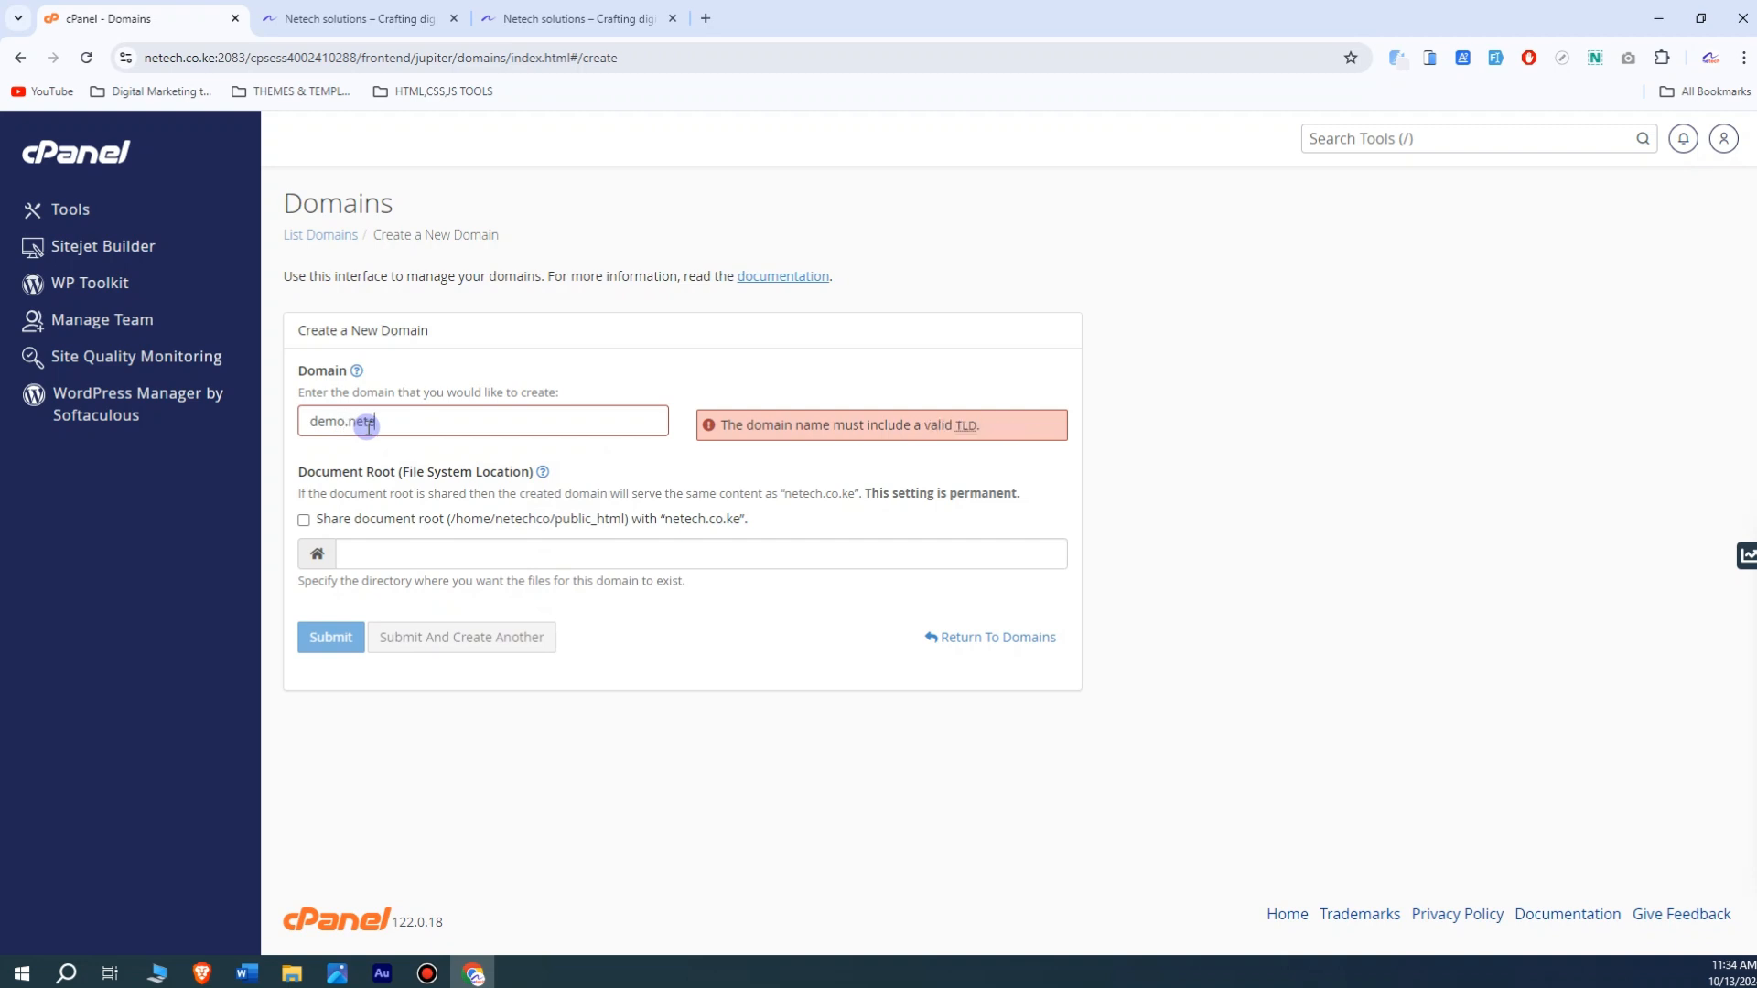
pyautogui.write('ch.co.ke')
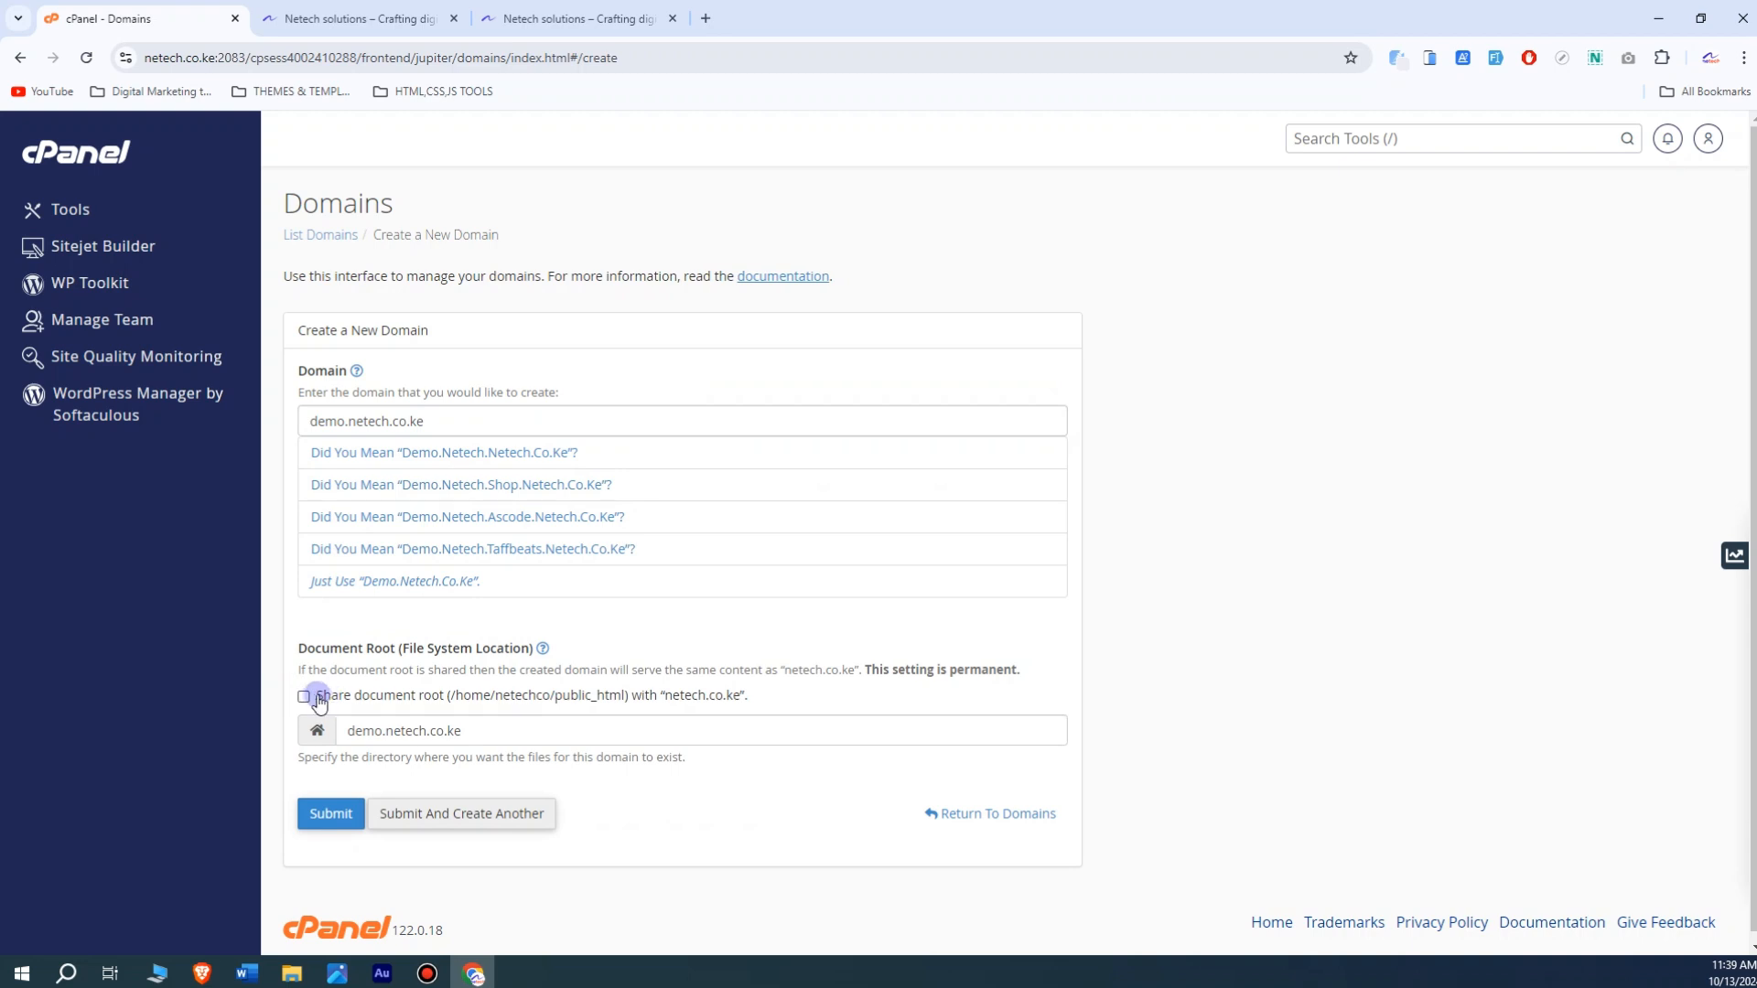
# Step: Leave the document root unshared as demo.netech.co.ke and submit the new domain
pyautogui.click(305, 698)
pyautogui.click(305, 698)
pyautogui.click(514, 738)
pyautogui.moveTo(514, 738); pyautogui.dragTo(293, 719)
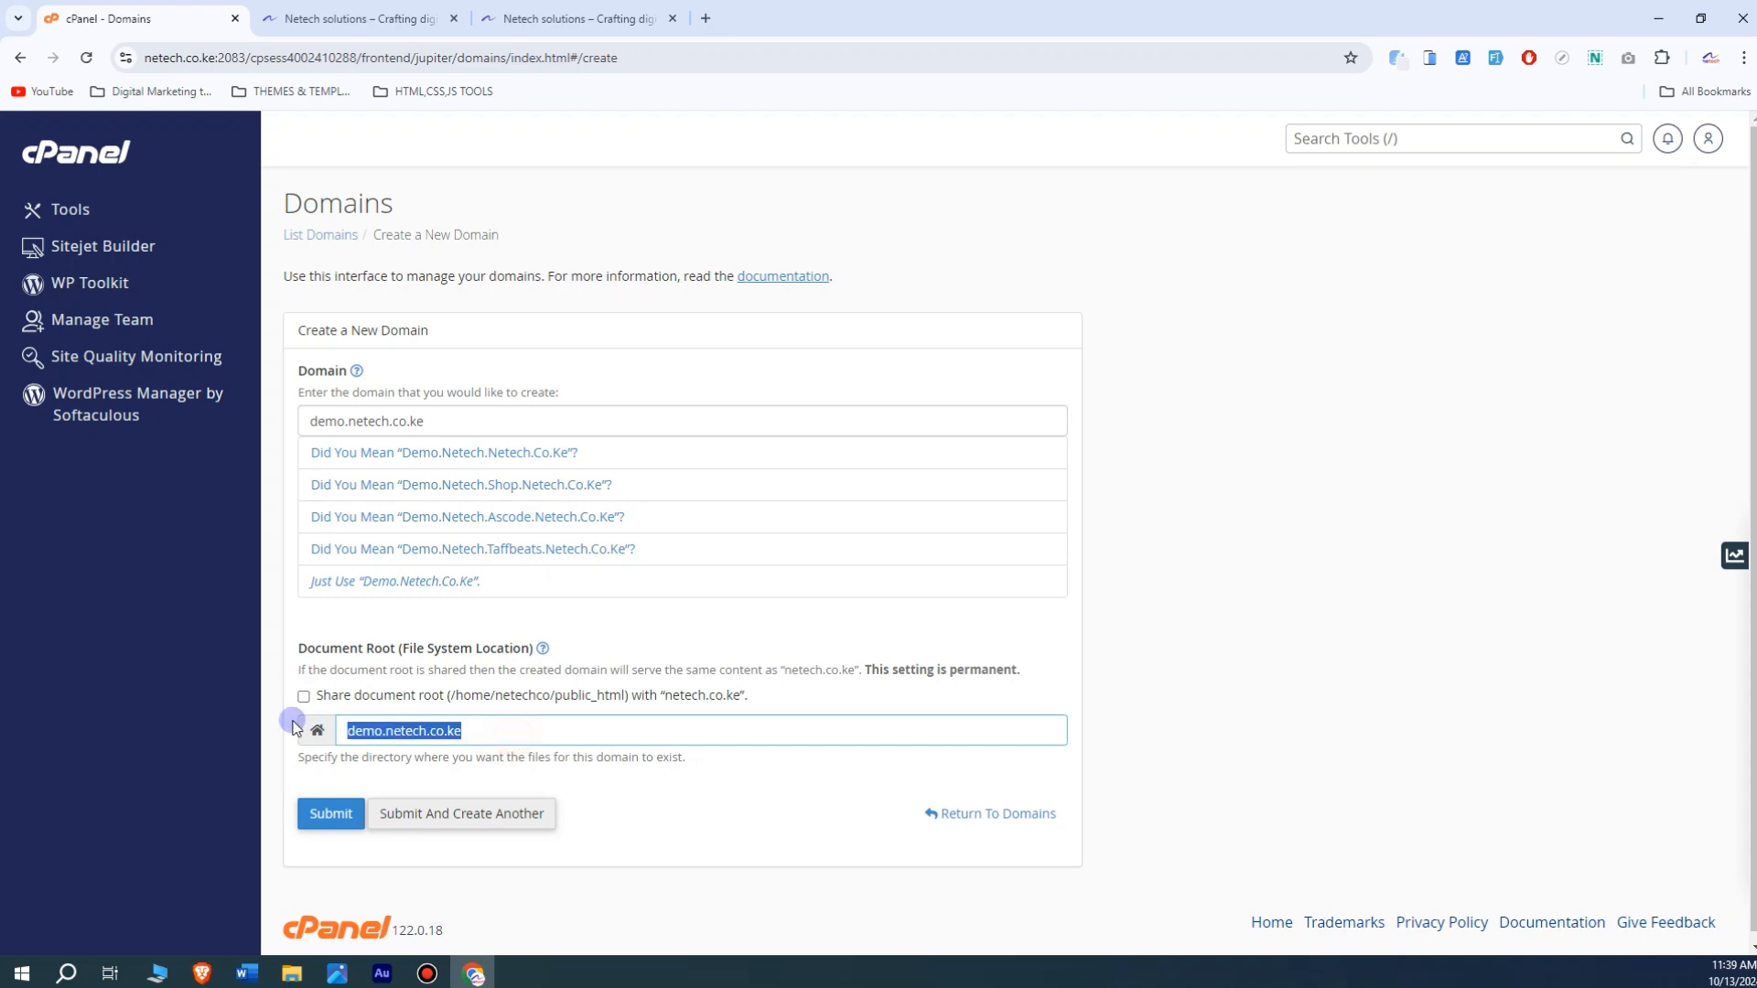
pyautogui.click(514, 737)
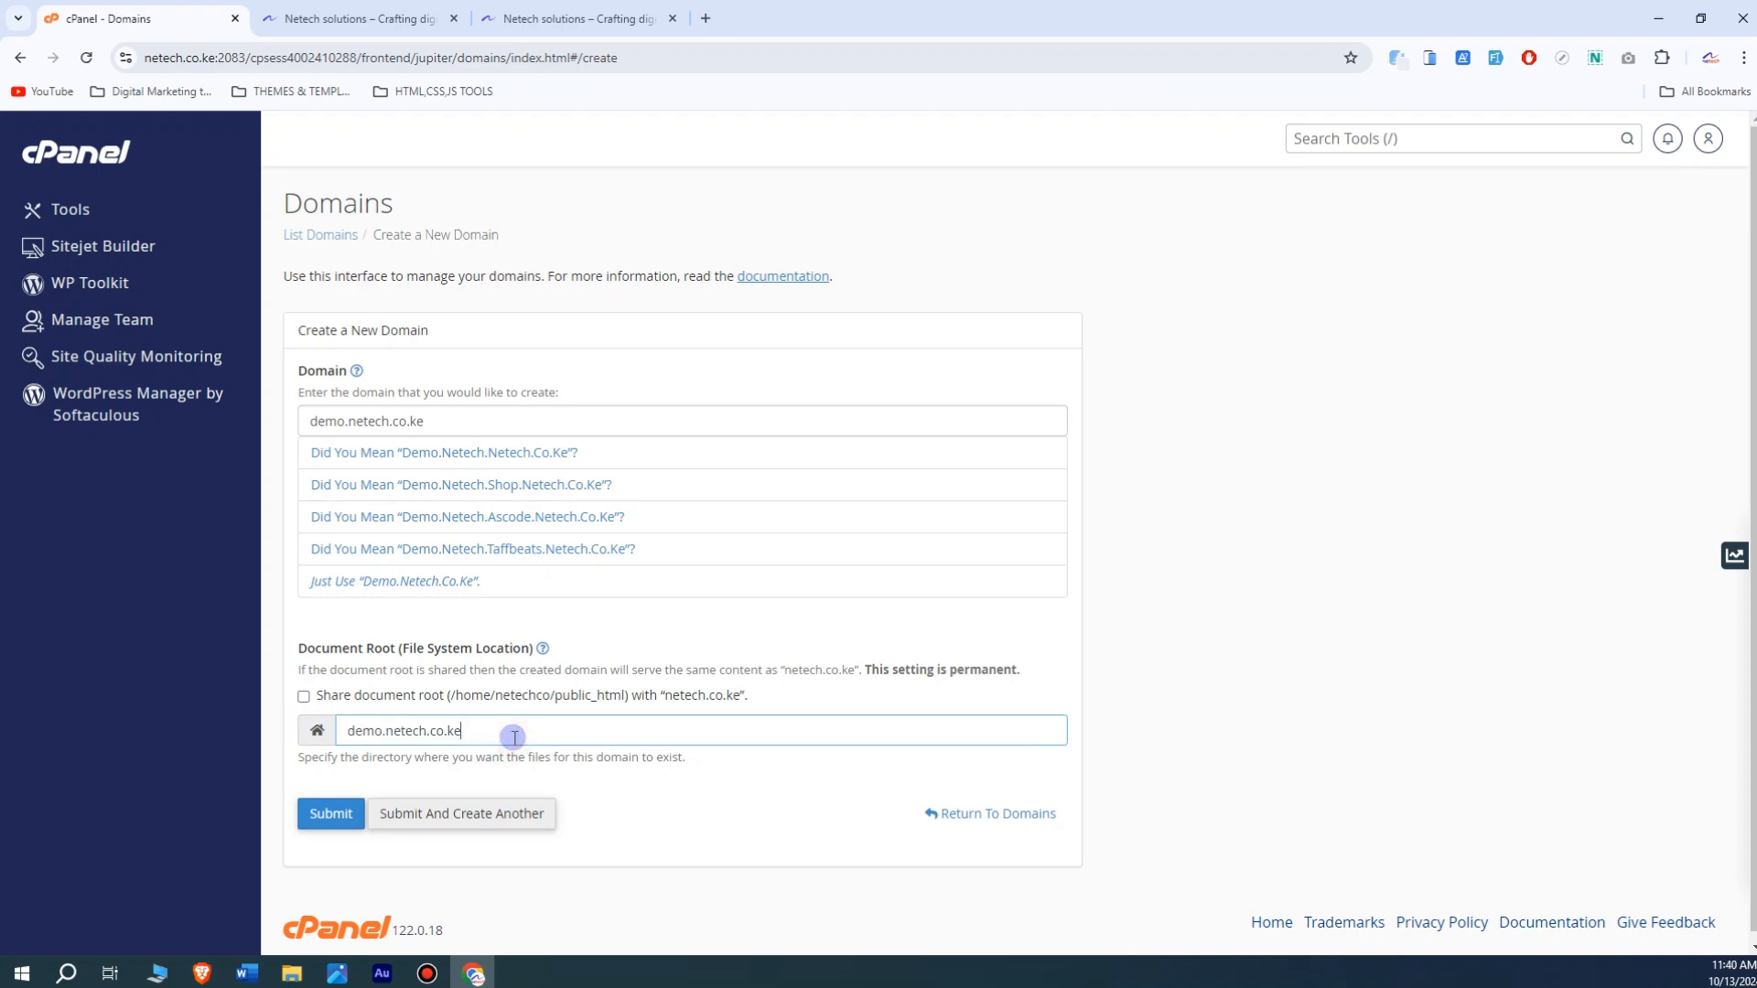
pyautogui.click(719, 820)
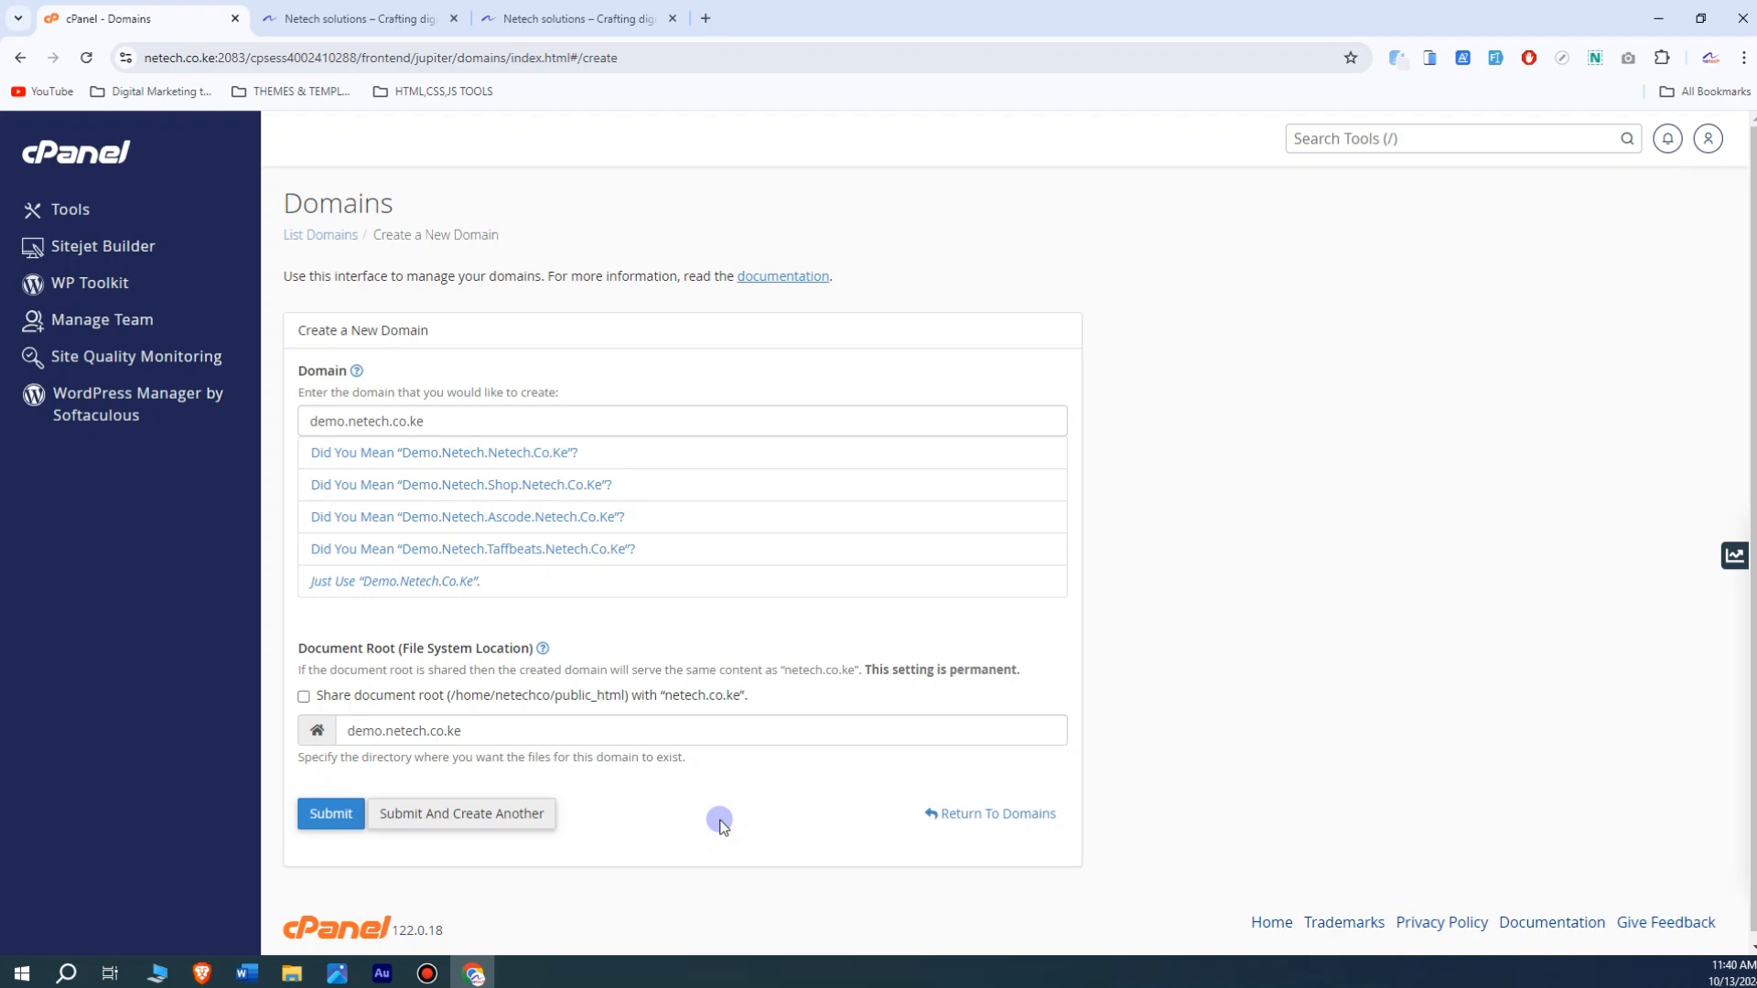
pyautogui.scroll(-1, 719, 824)
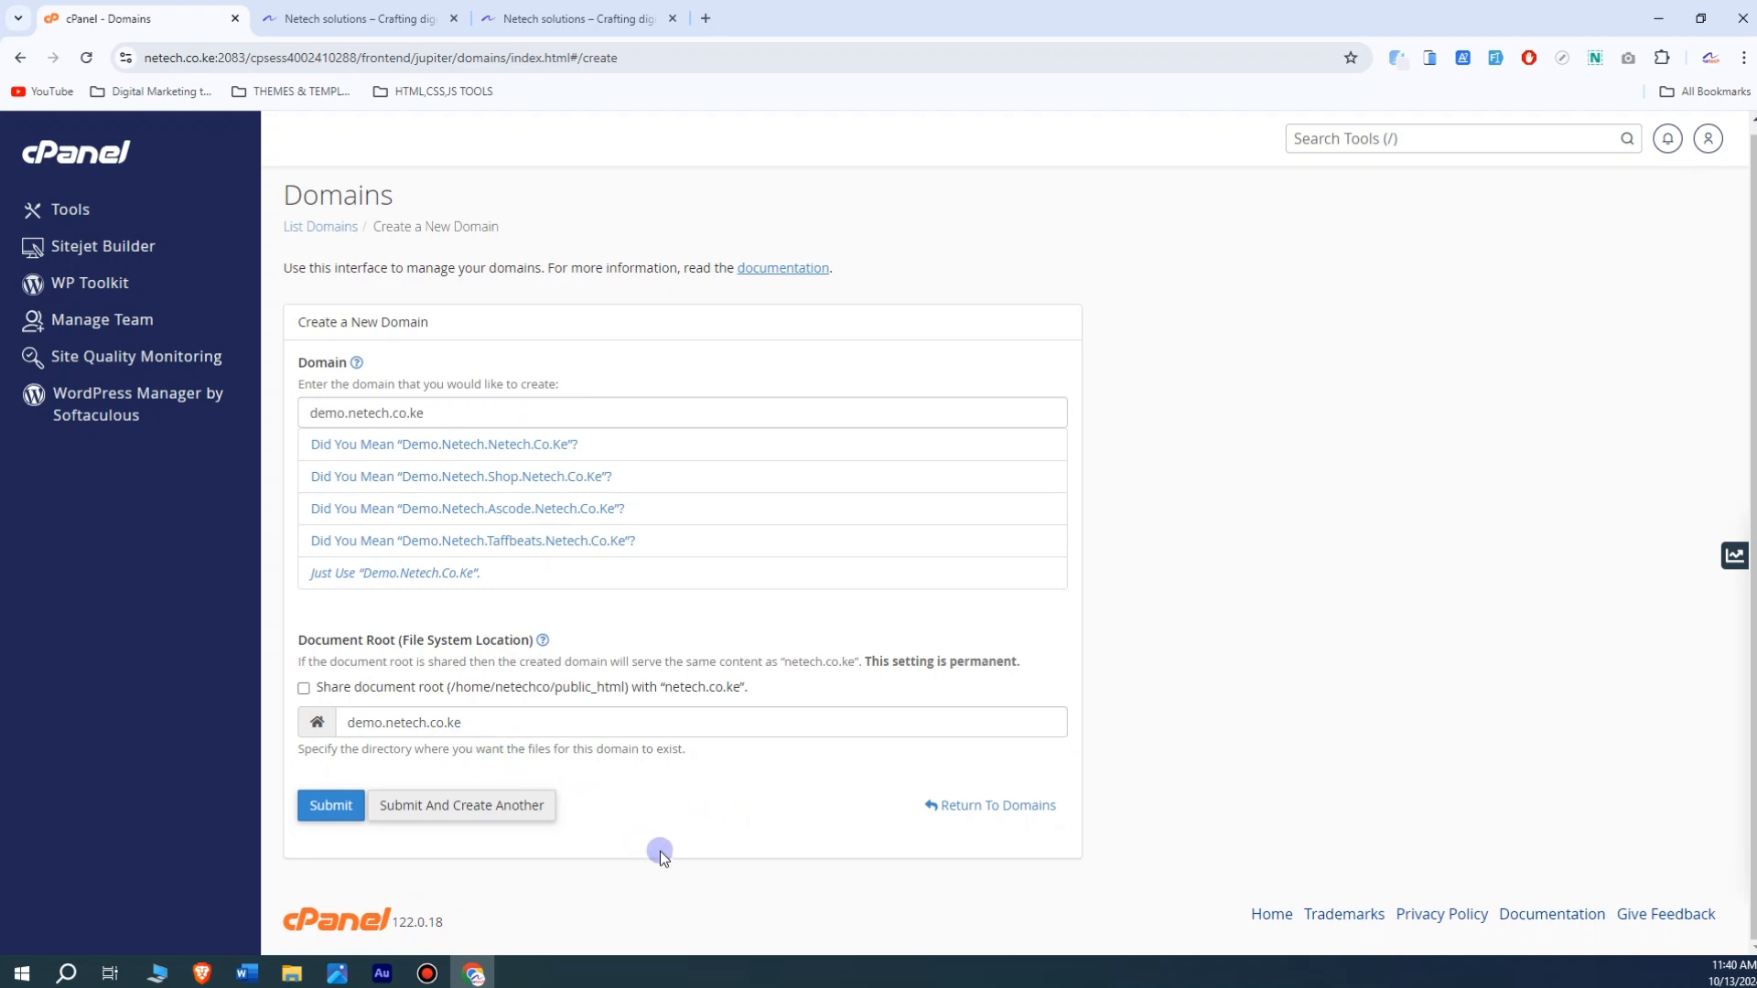
pyautogui.click(334, 805)
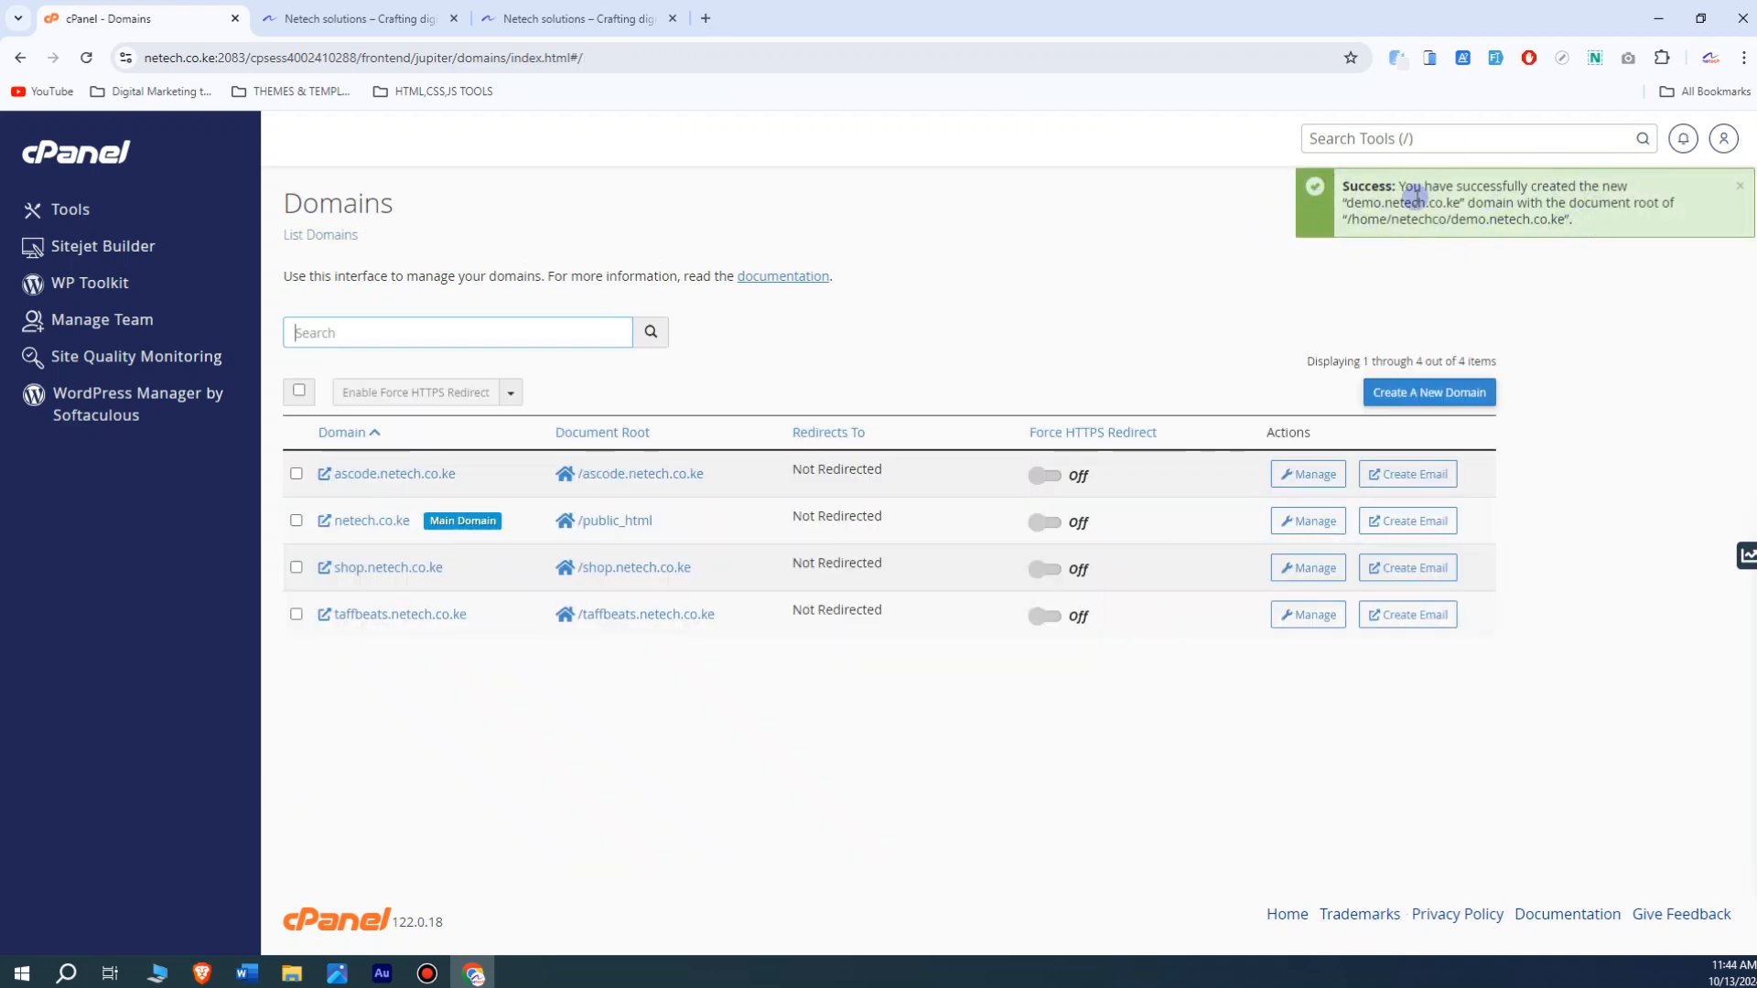
# Step: Return to the cPanel Tools page and look through its sections for the WordPress management tools
pyautogui.click(625, 716)
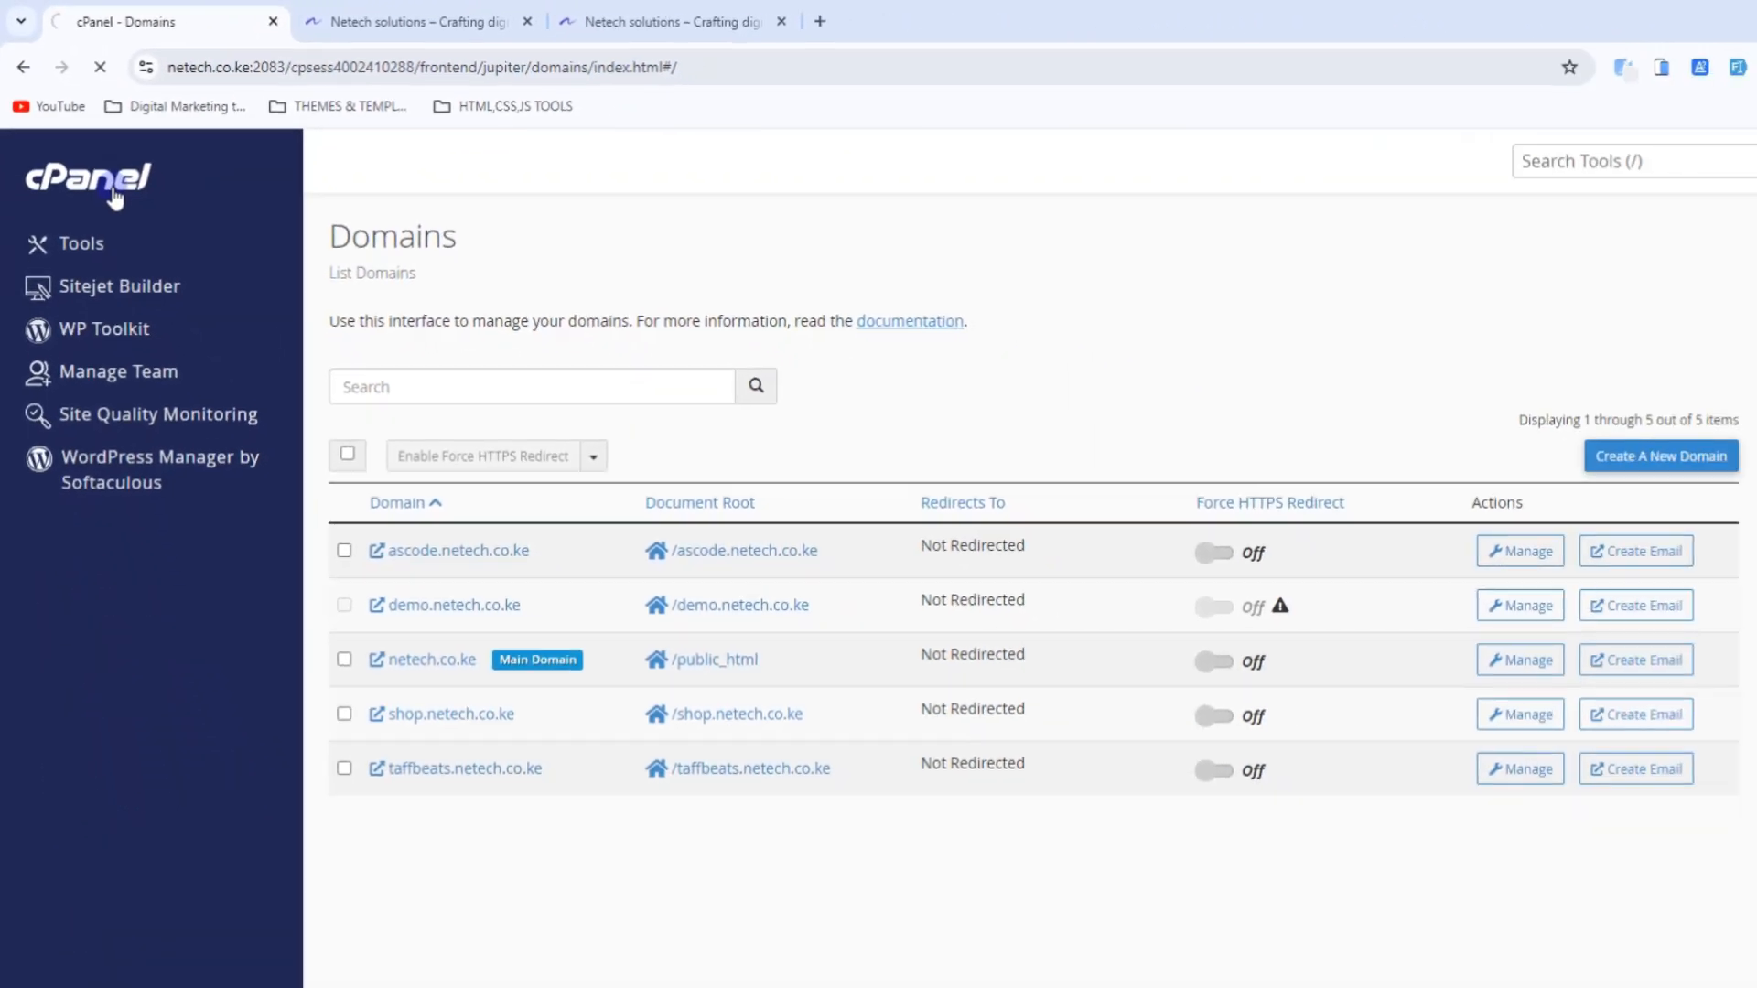
pyautogui.click(224, 404)
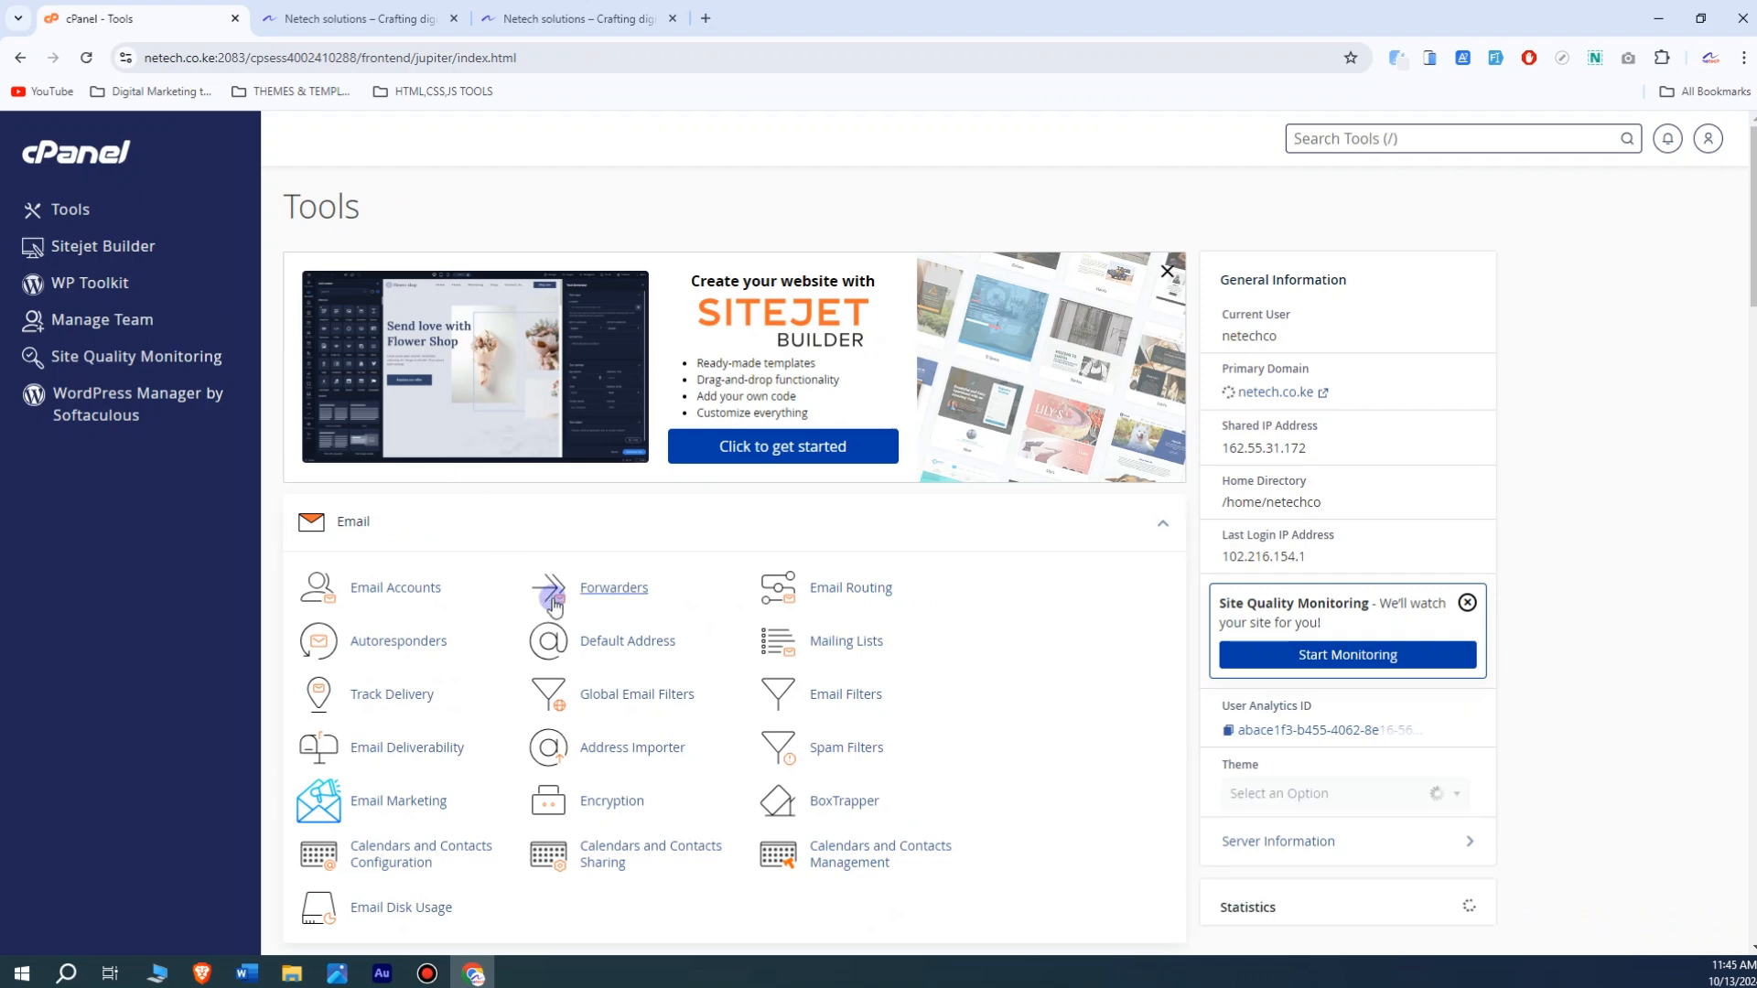
pyautogui.scroll(-8, 555, 615)
pyautogui.scroll(-10, 556, 615)
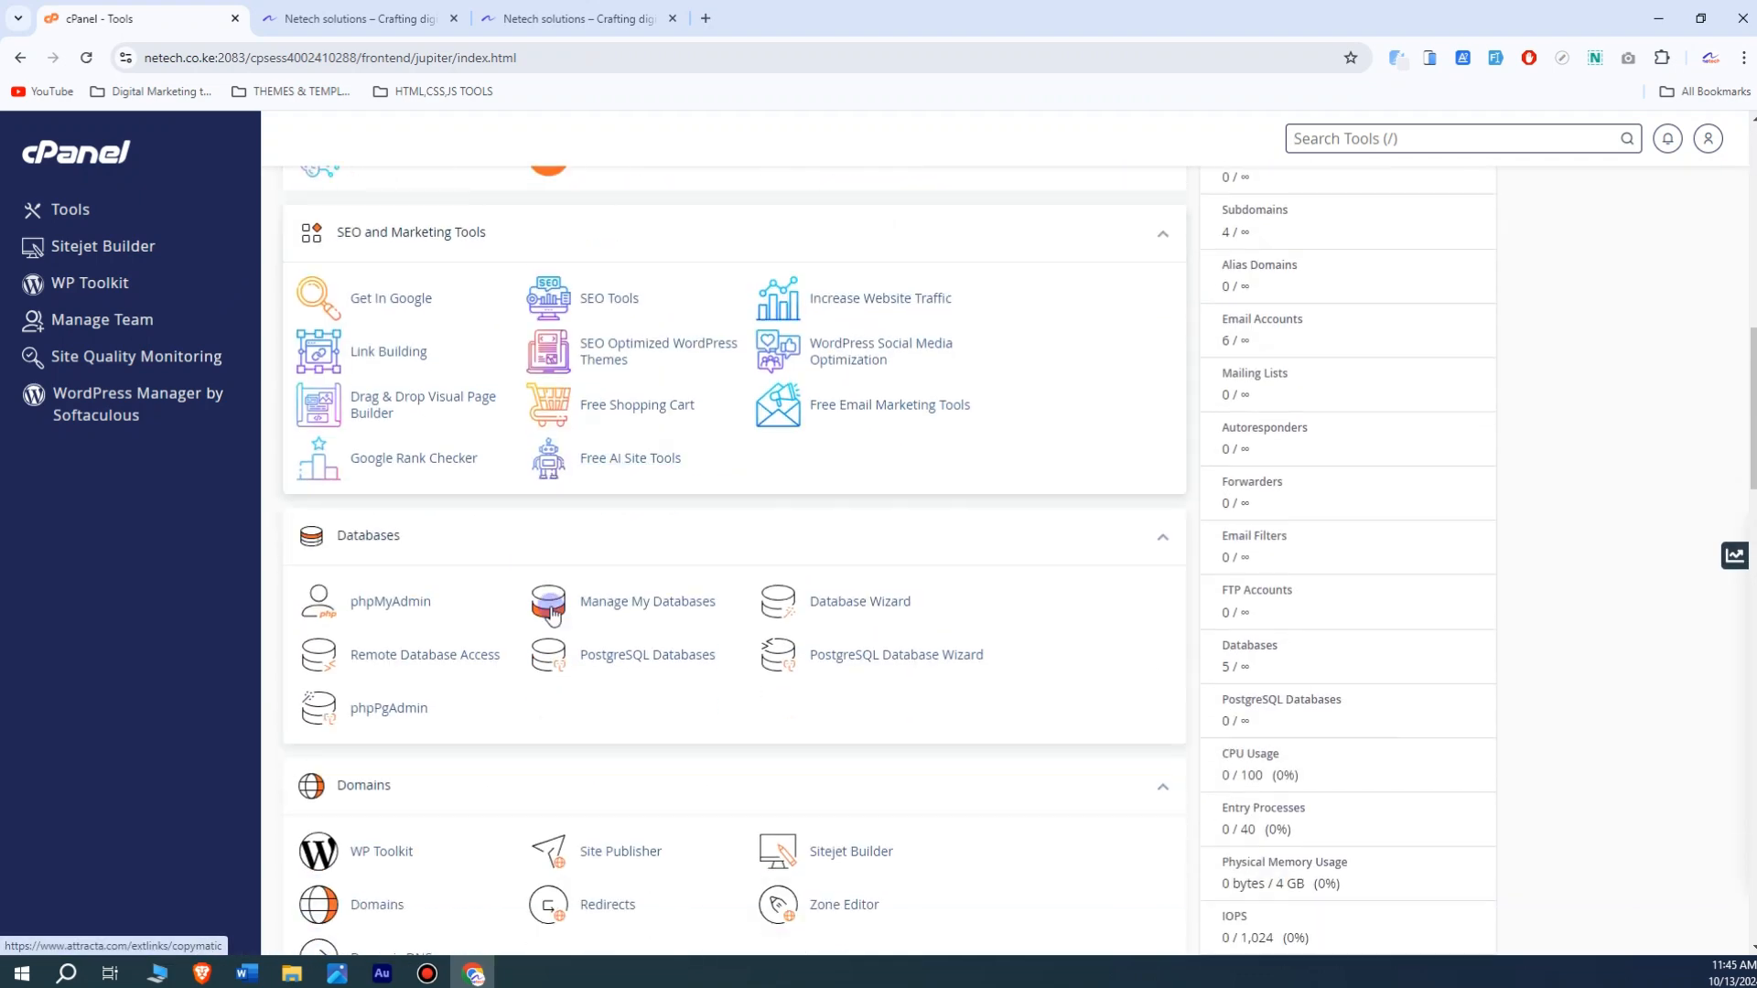
pyautogui.scroll(-6, 549, 611)
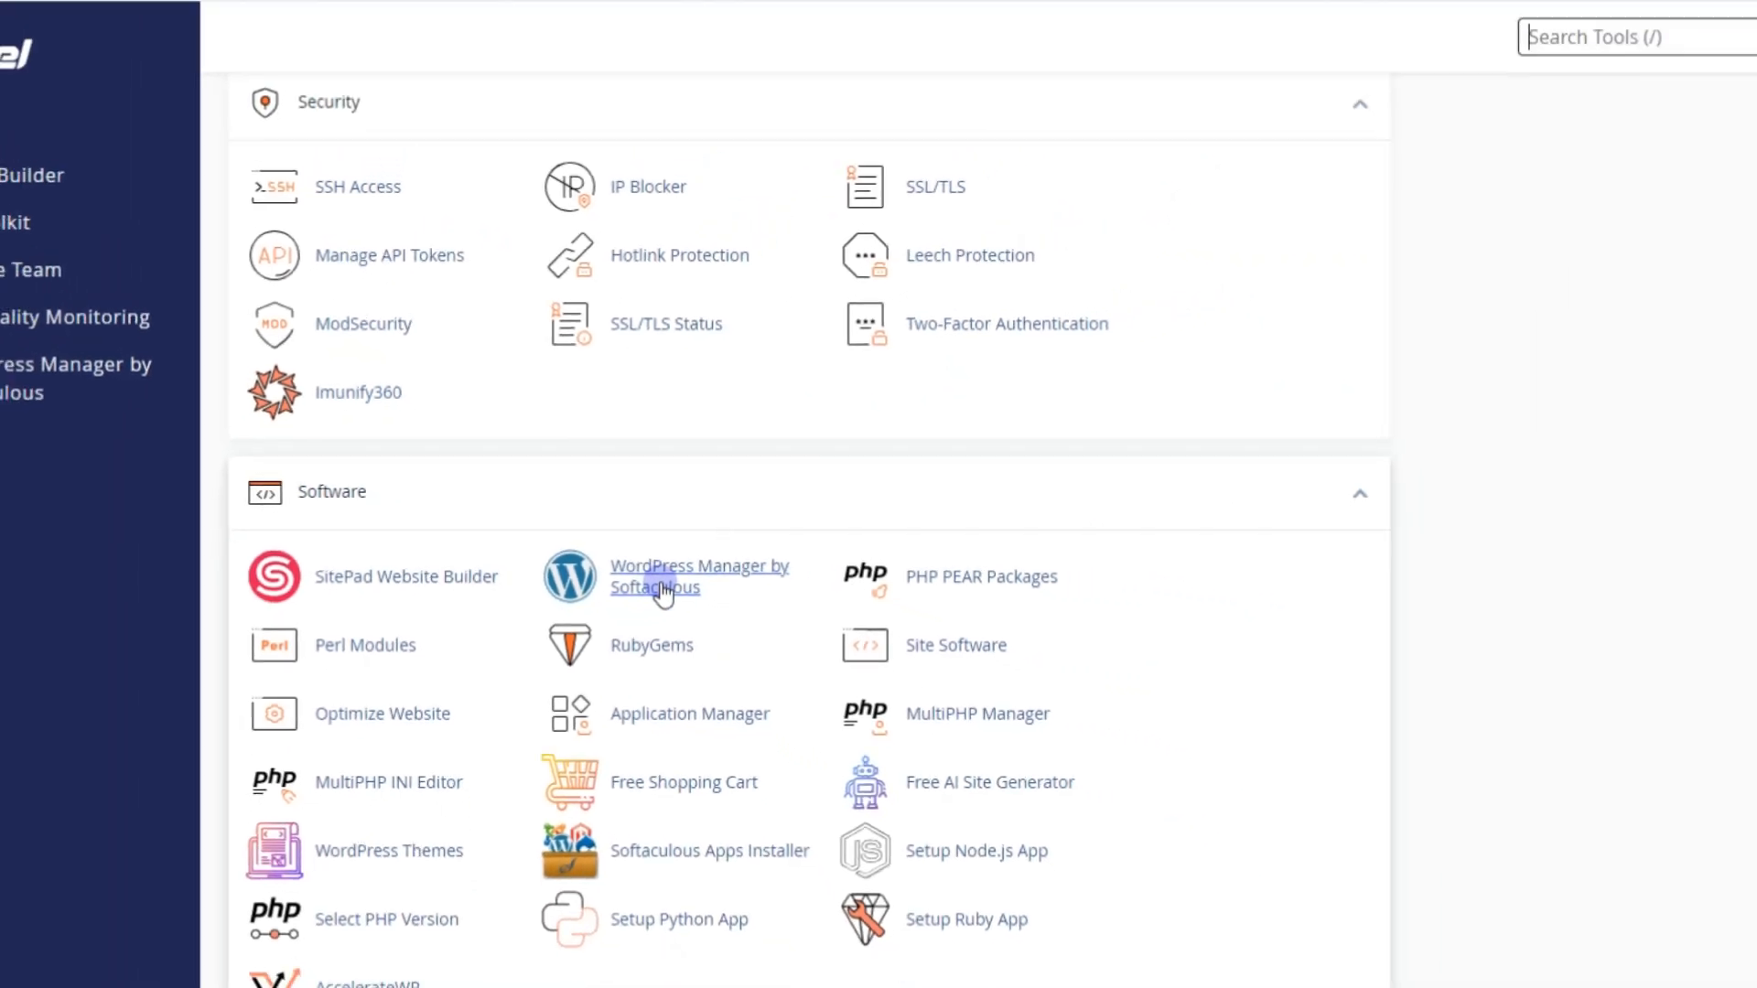
pyautogui.scroll(2, 1382, 265)
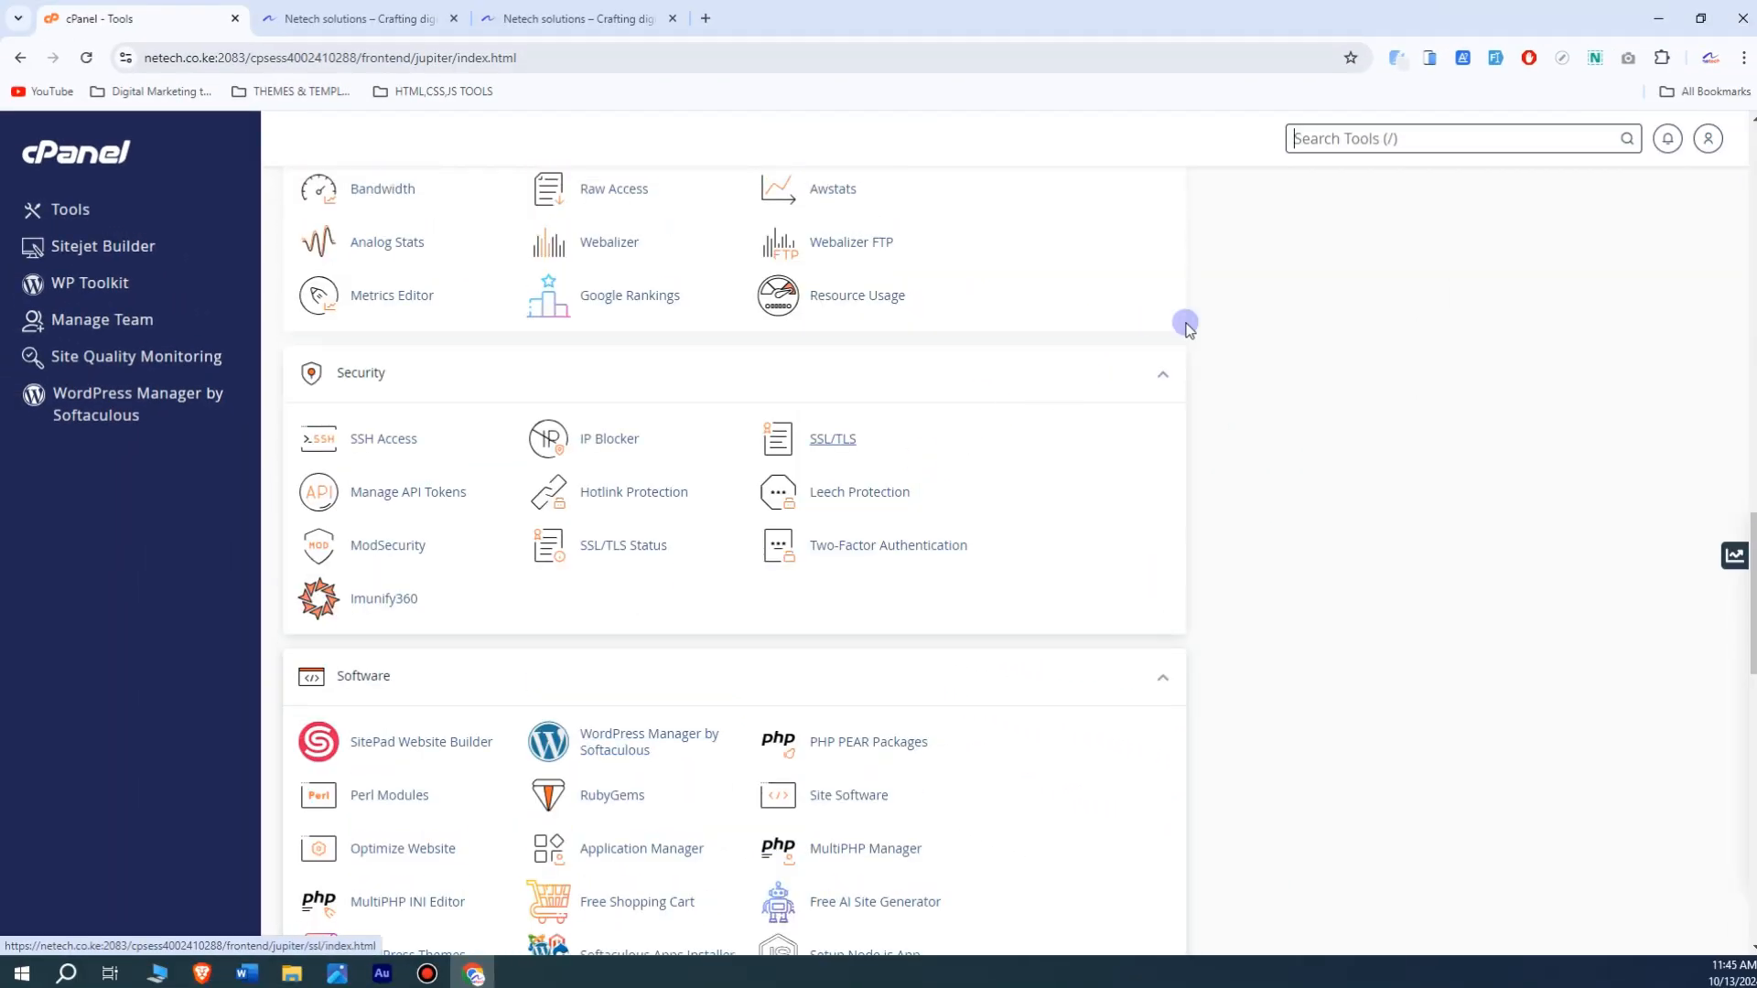
pyautogui.scroll(7, 805, 458)
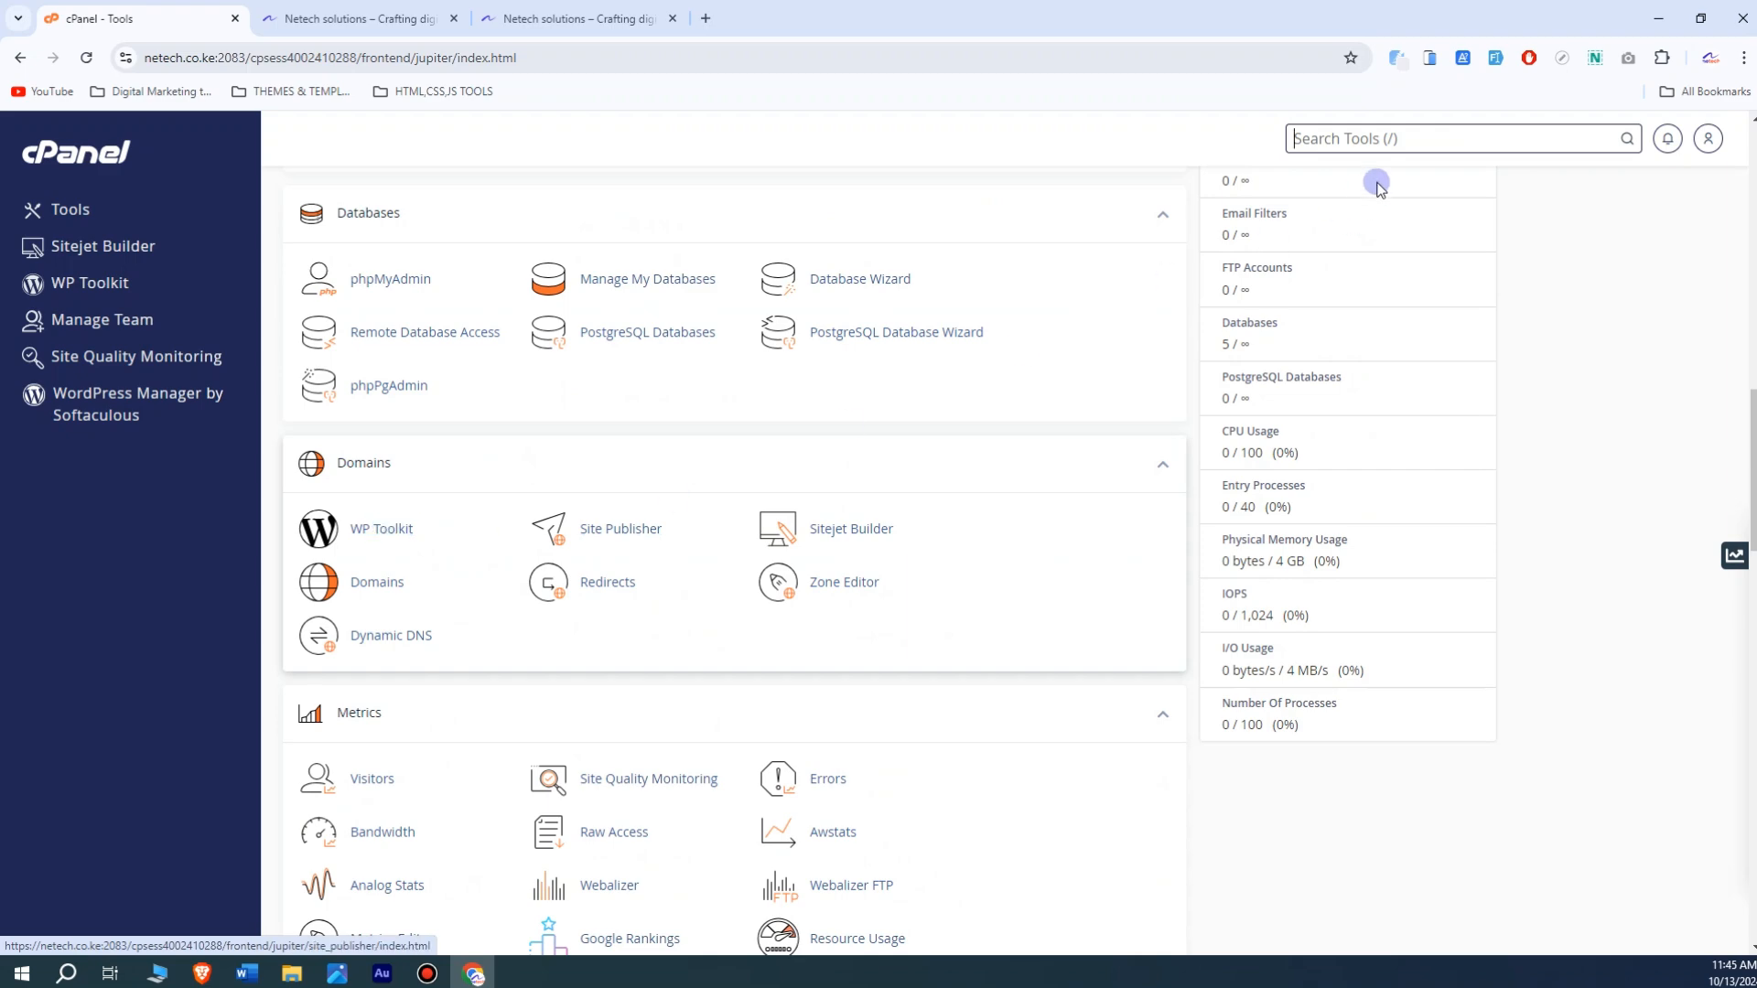
# Step: Search the cPanel tools for "wp" and open WP Toolkit
pyautogui.click(1339, 138)
pyautogui.write('wp')
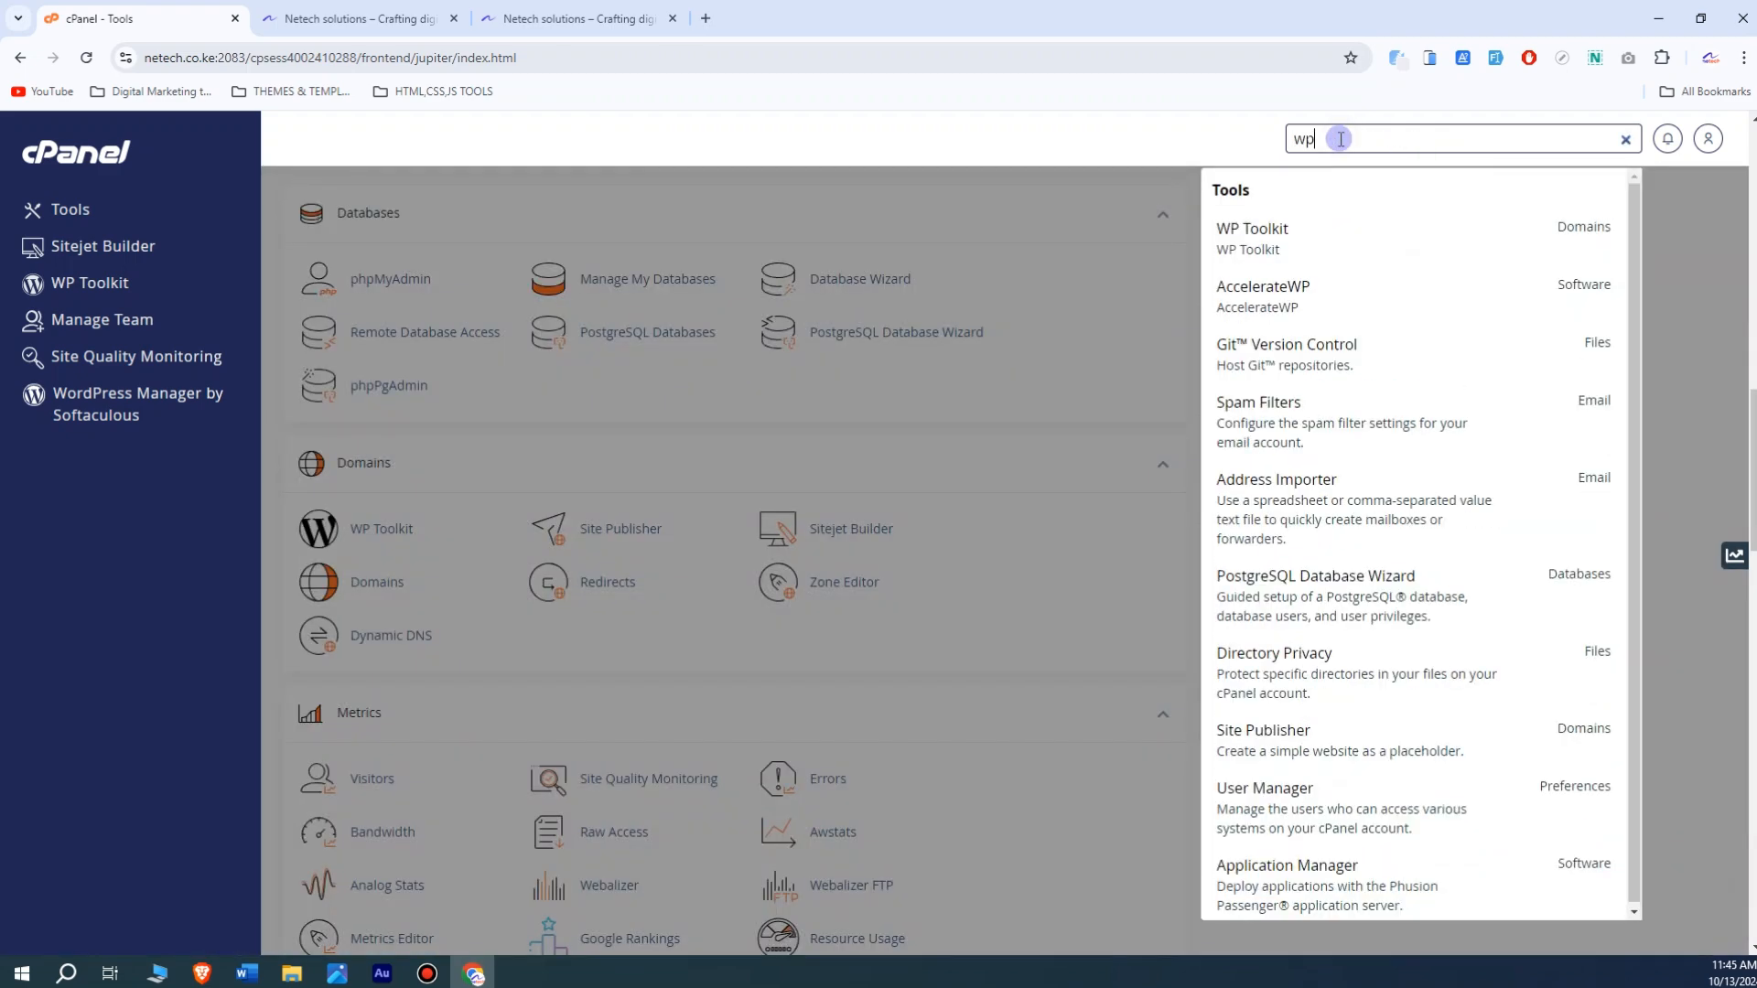
pyautogui.click(1239, 238)
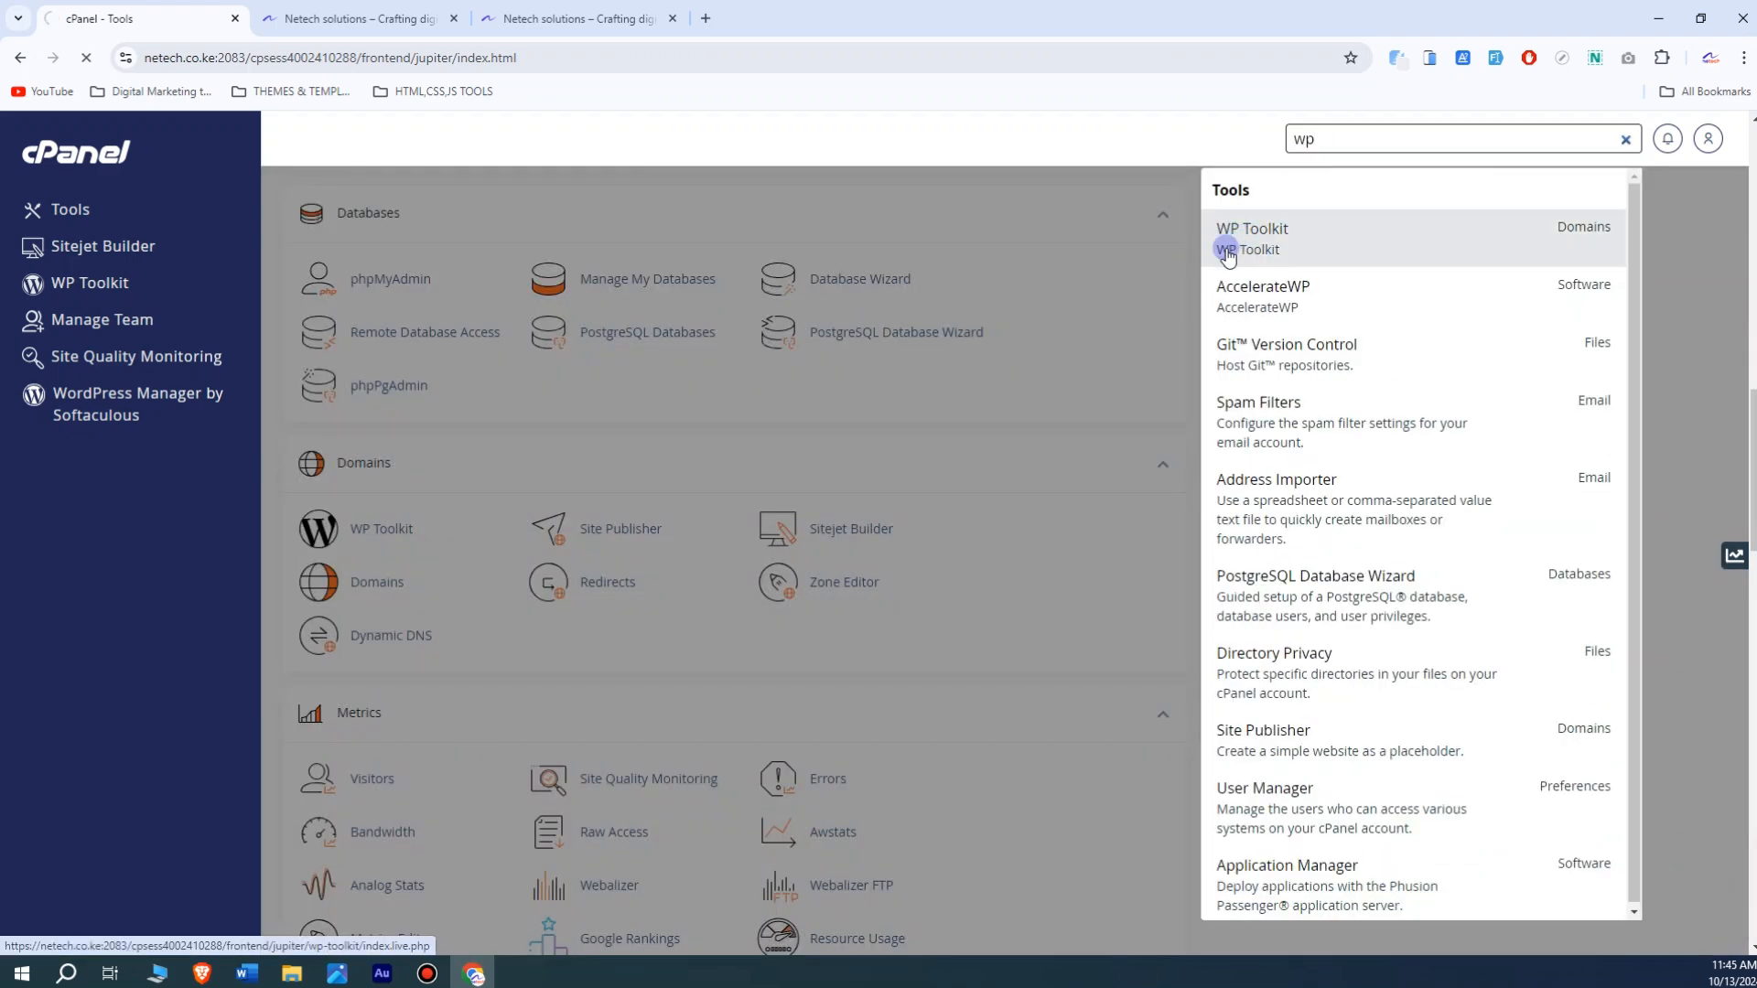
pyautogui.scroll(-8, 647, 650)
pyautogui.click(647, 645)
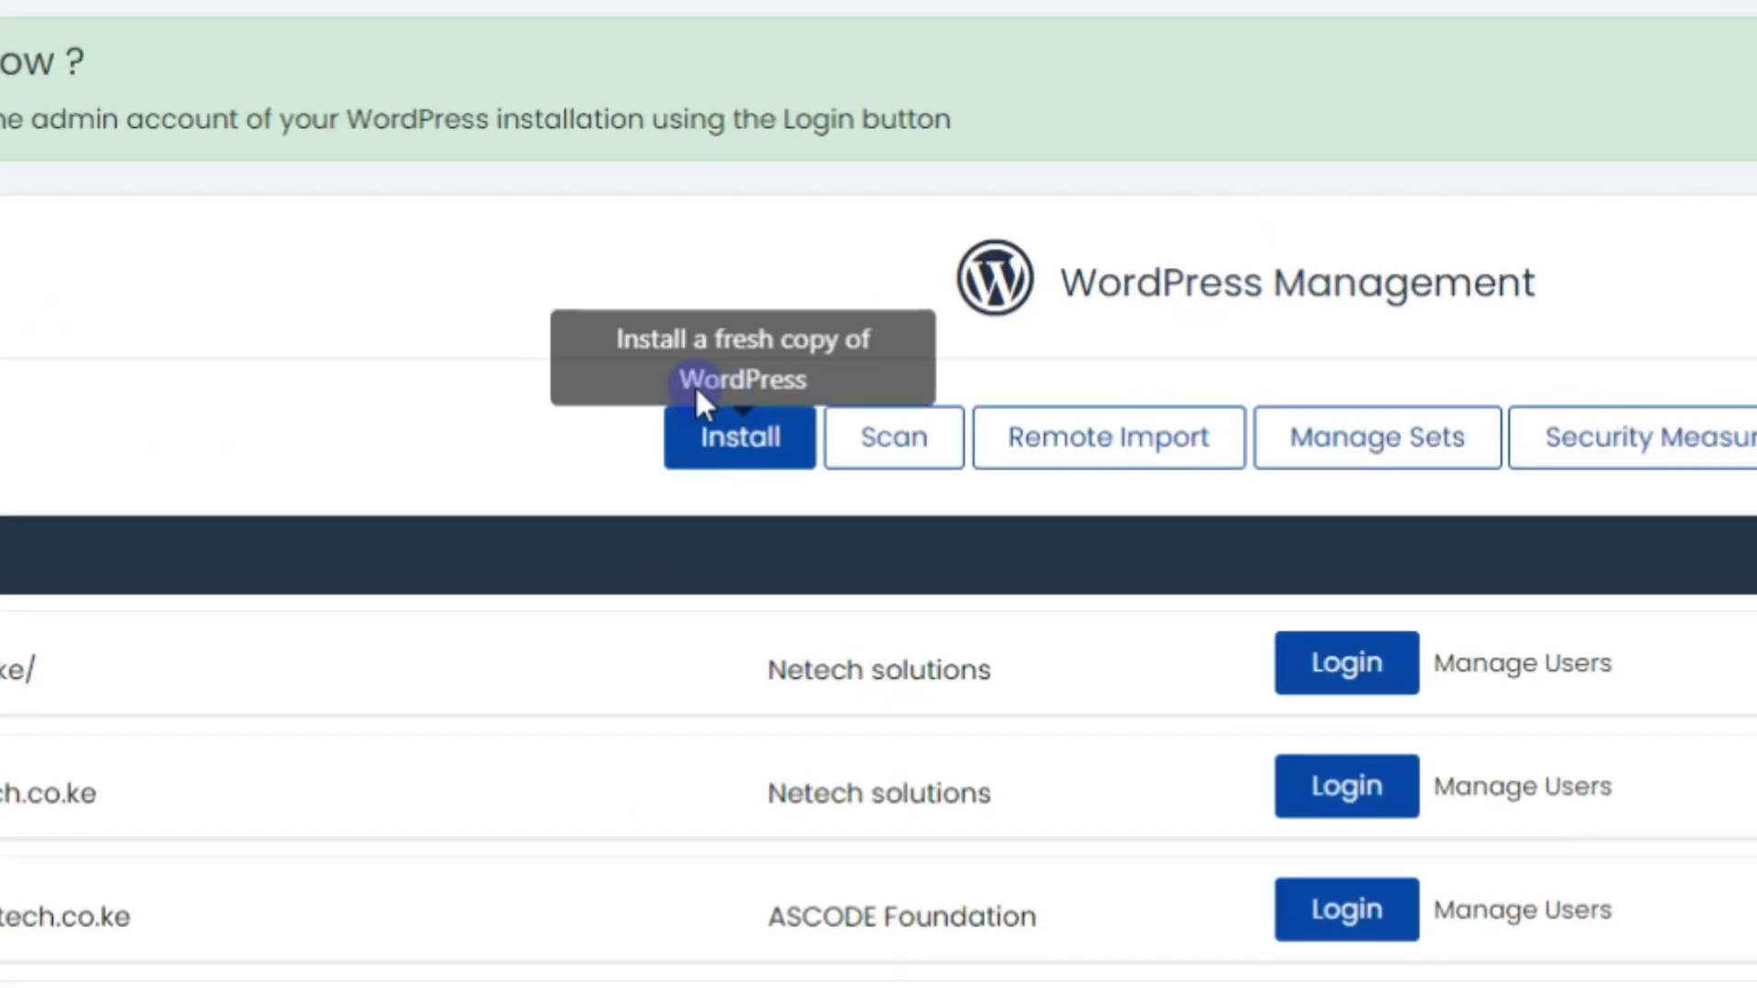
pyautogui.click(729, 414)
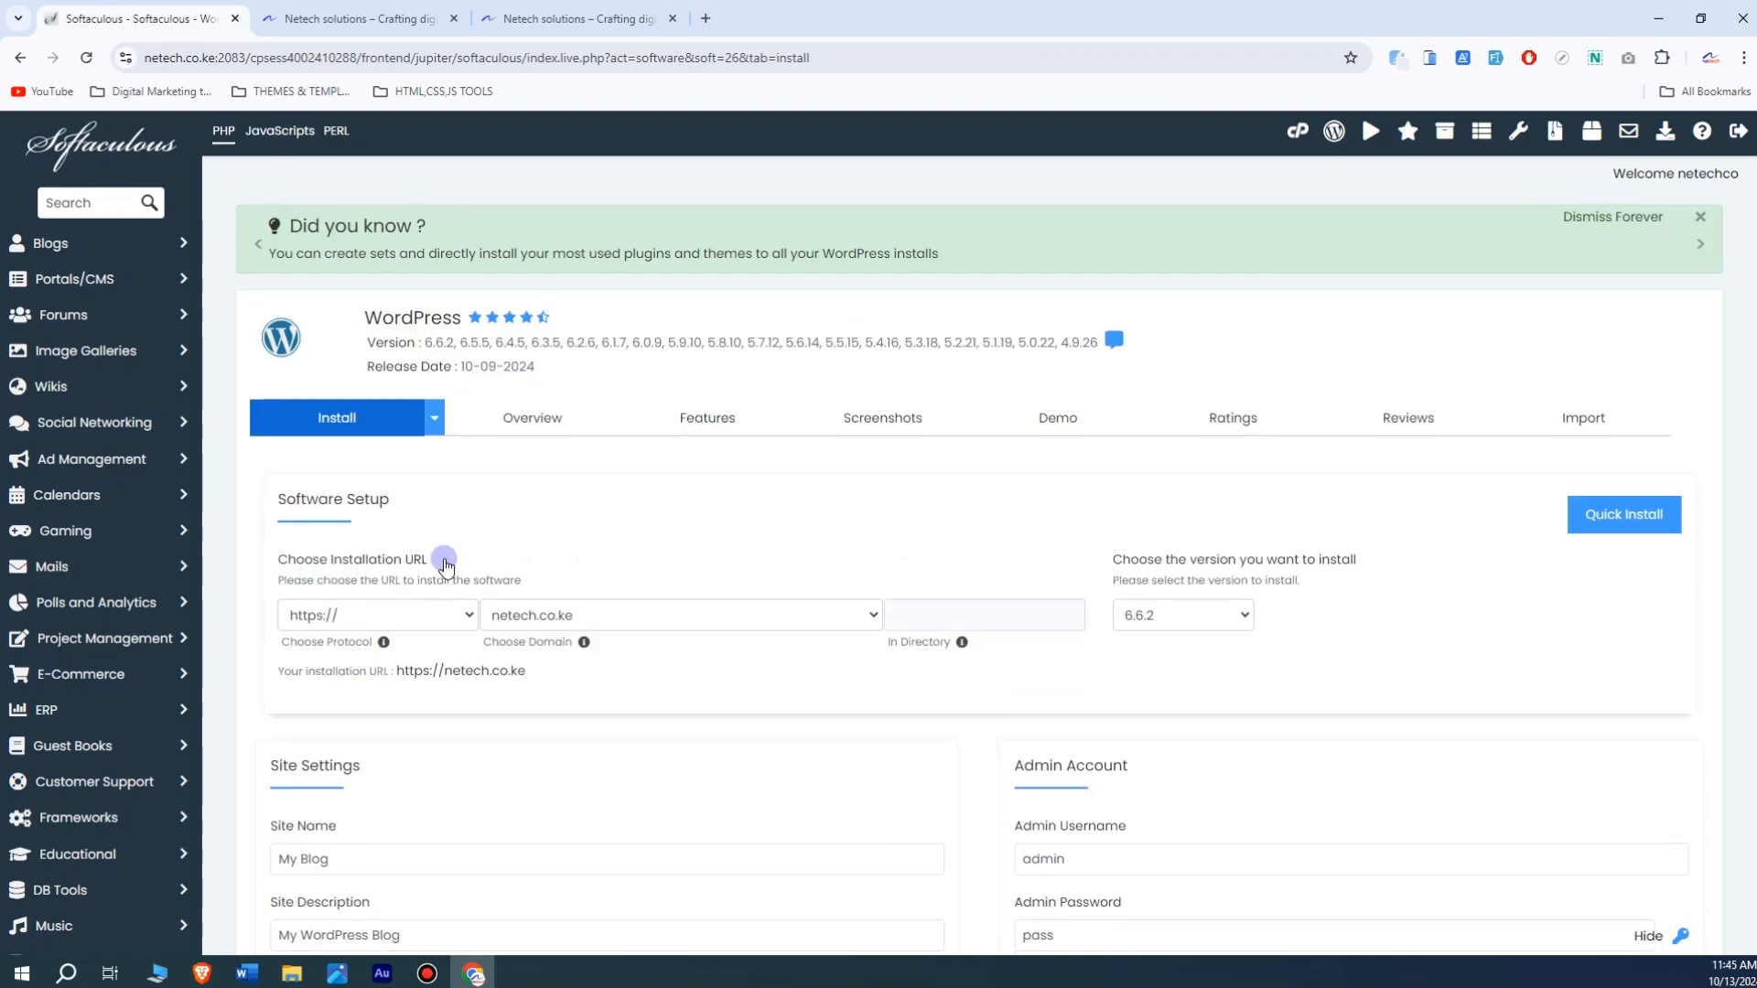
pyautogui.scroll(-2, 441, 563)
pyautogui.click(441, 564)
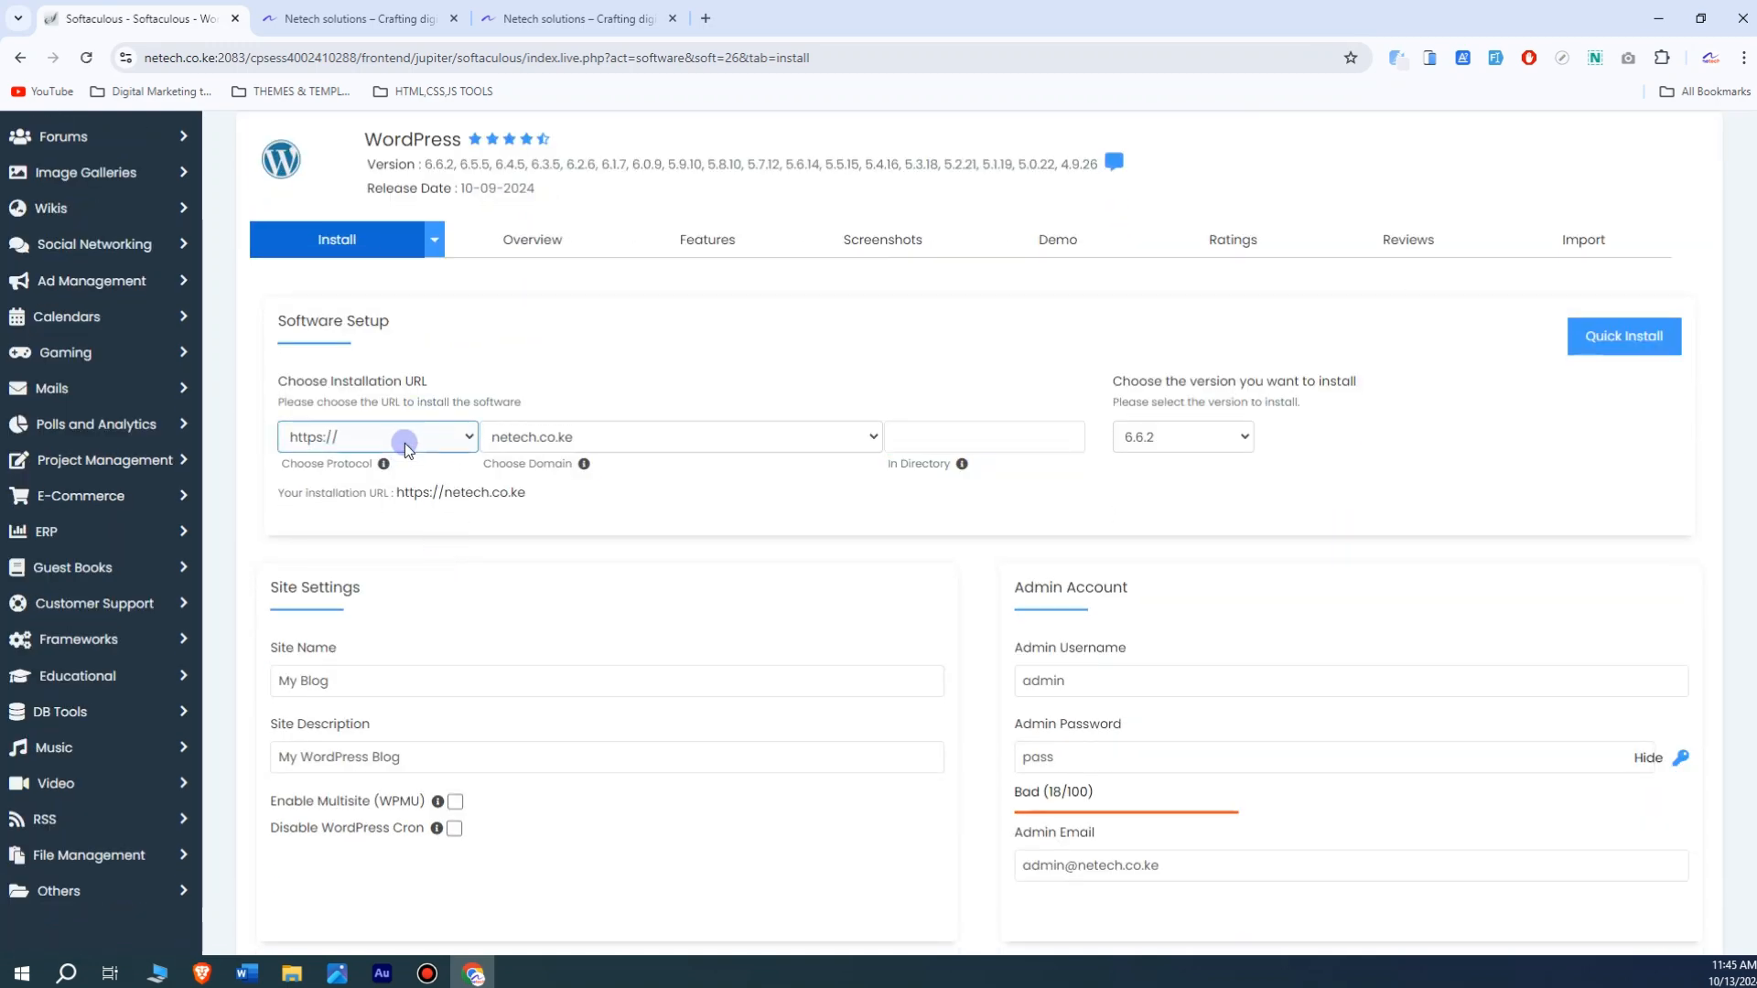
pyautogui.click(408, 446)
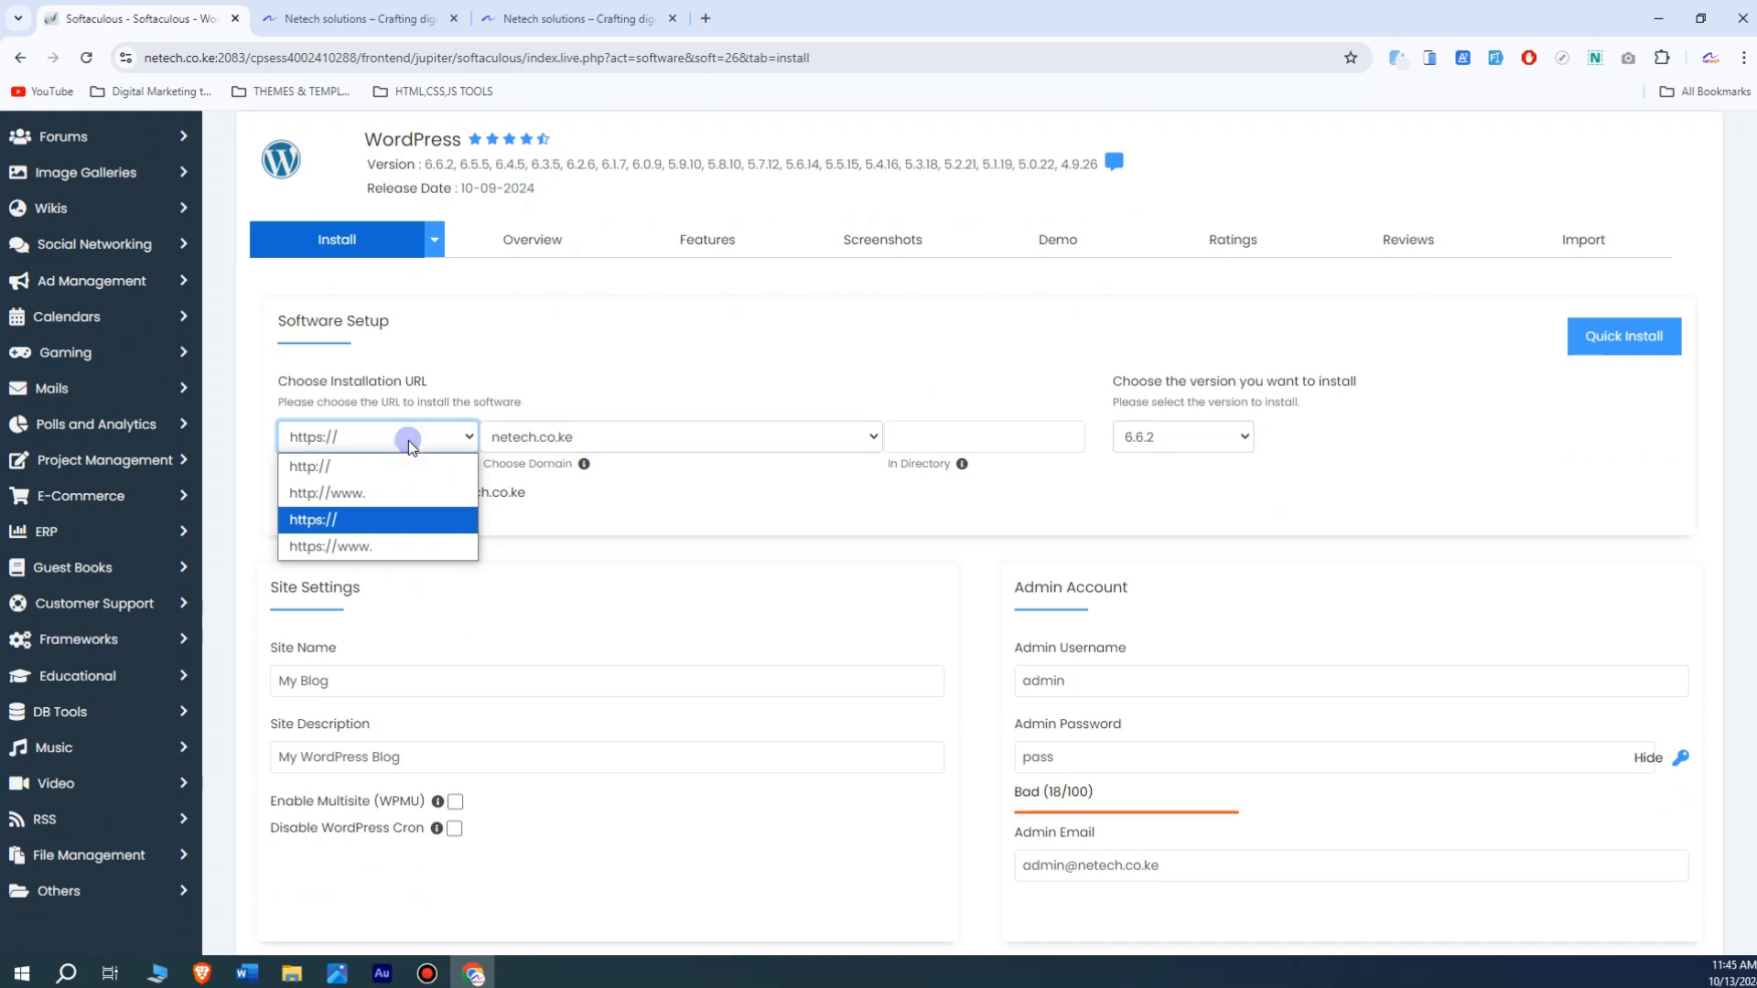
pyautogui.click(376, 521)
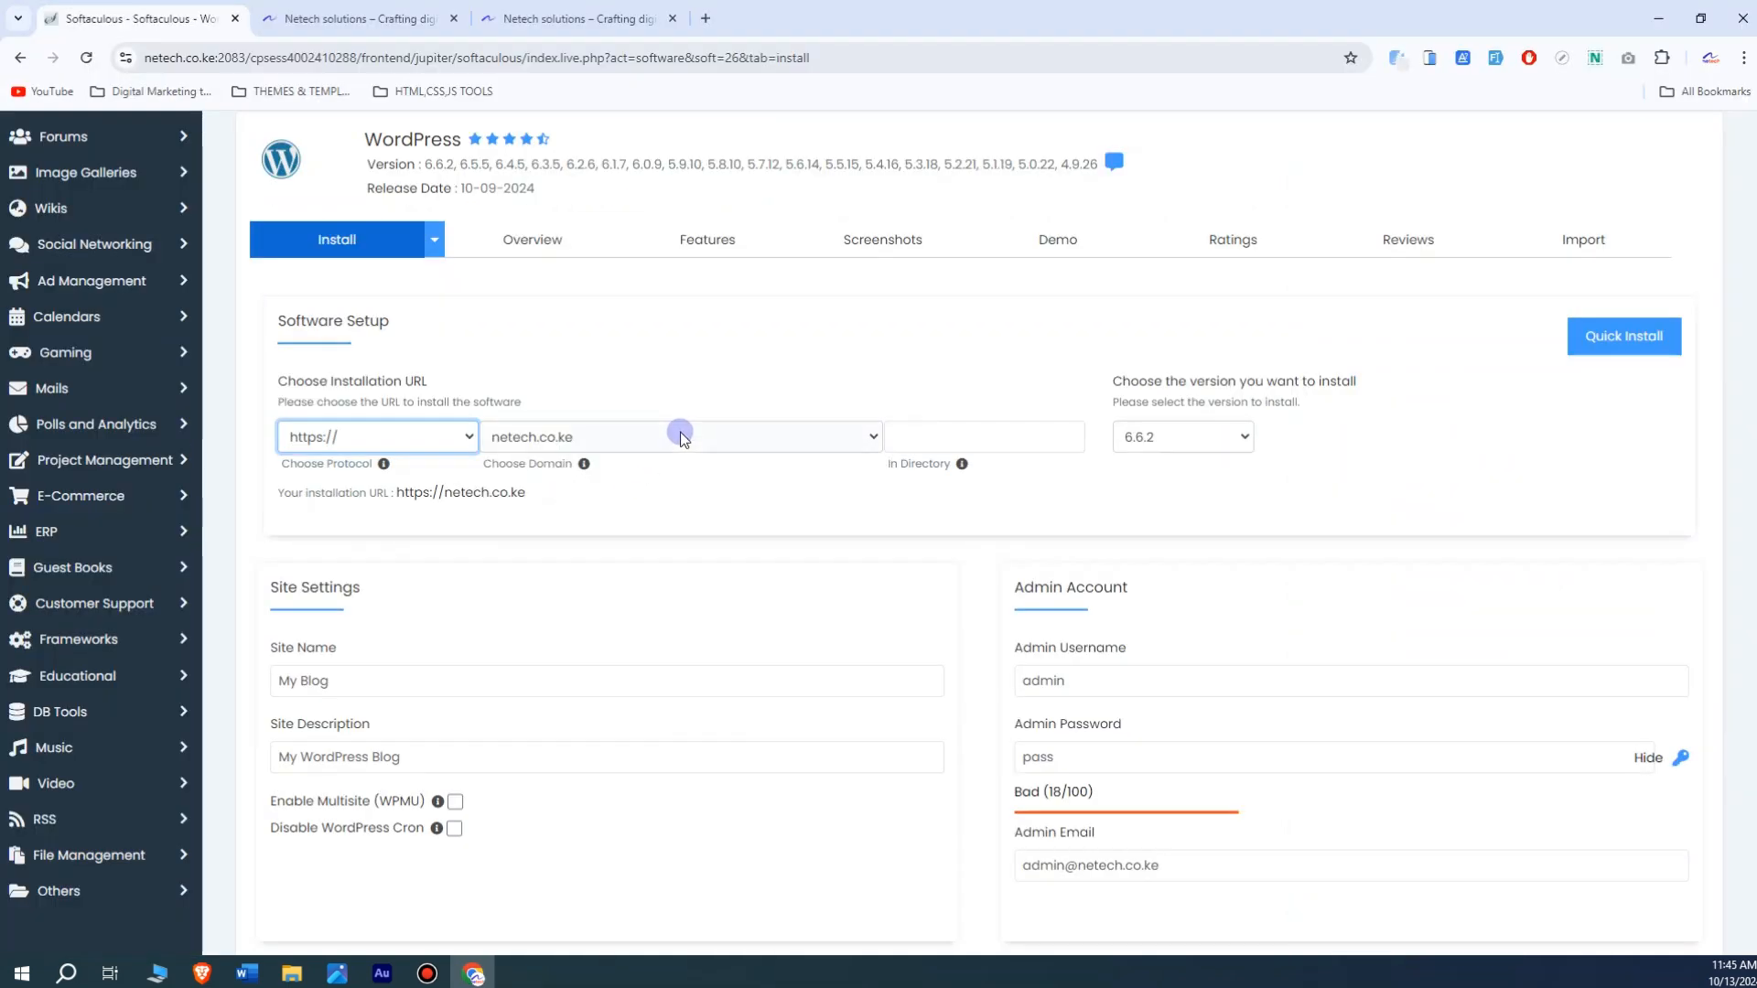
pyautogui.click(681, 436)
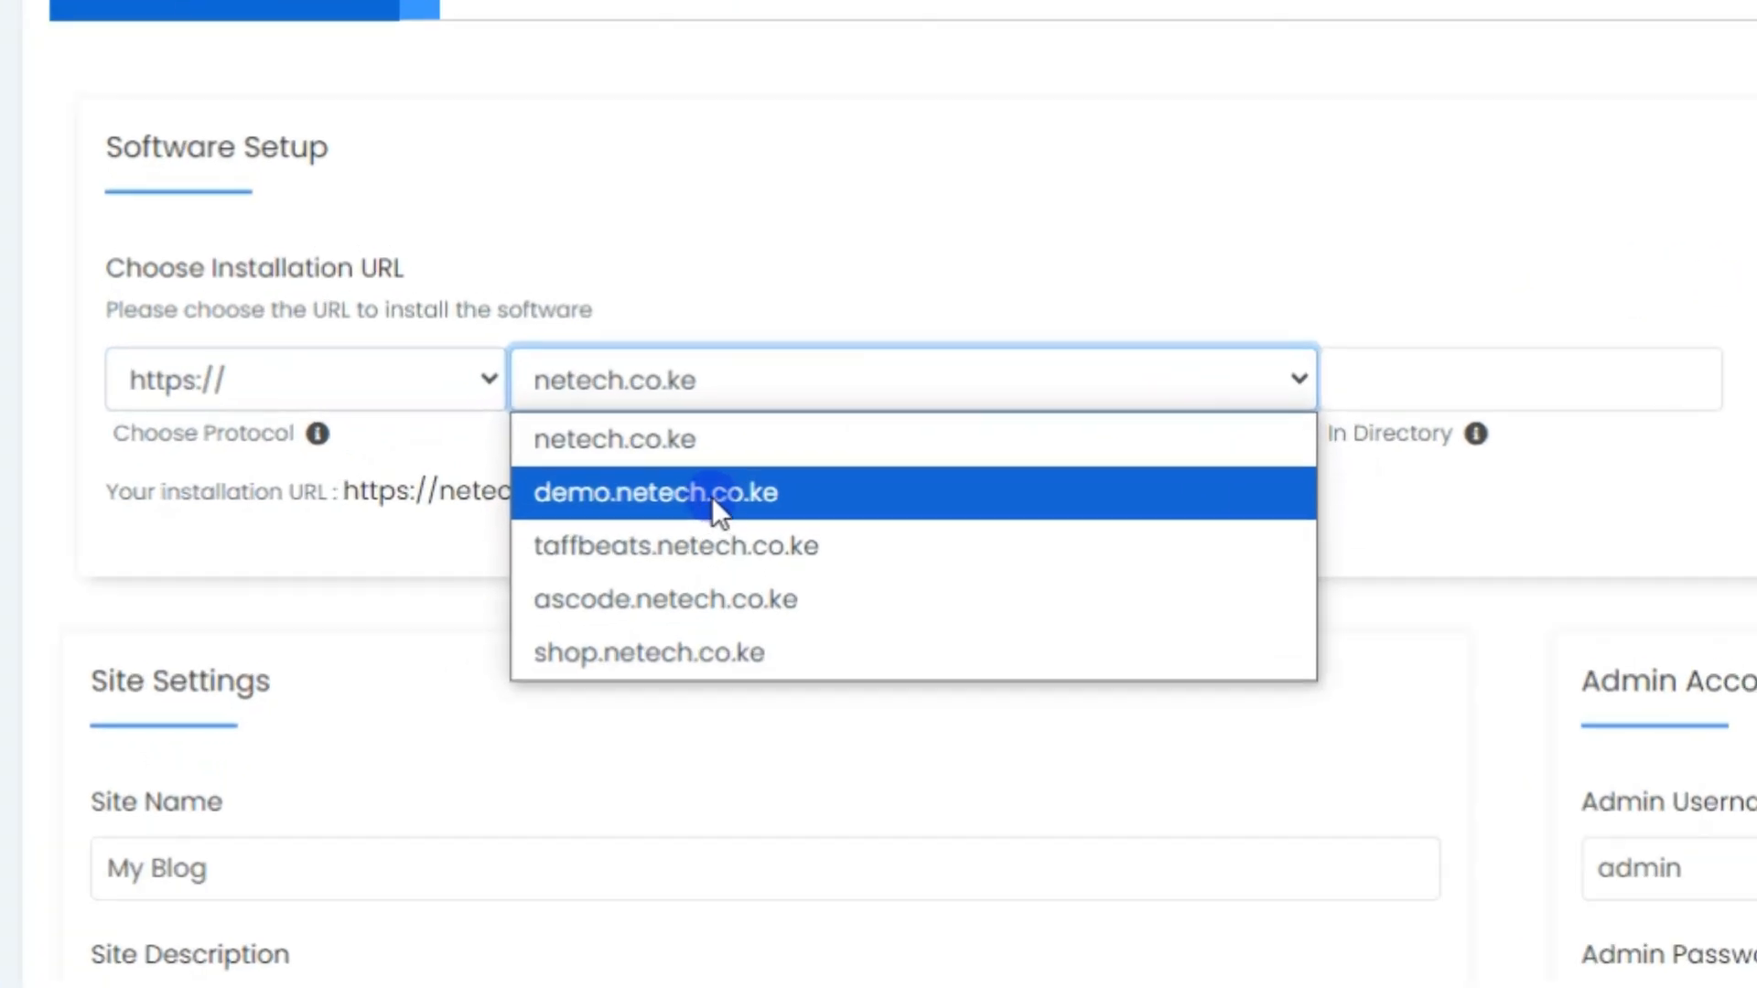
pyautogui.click(576, 492)
pyautogui.click(1395, 378)
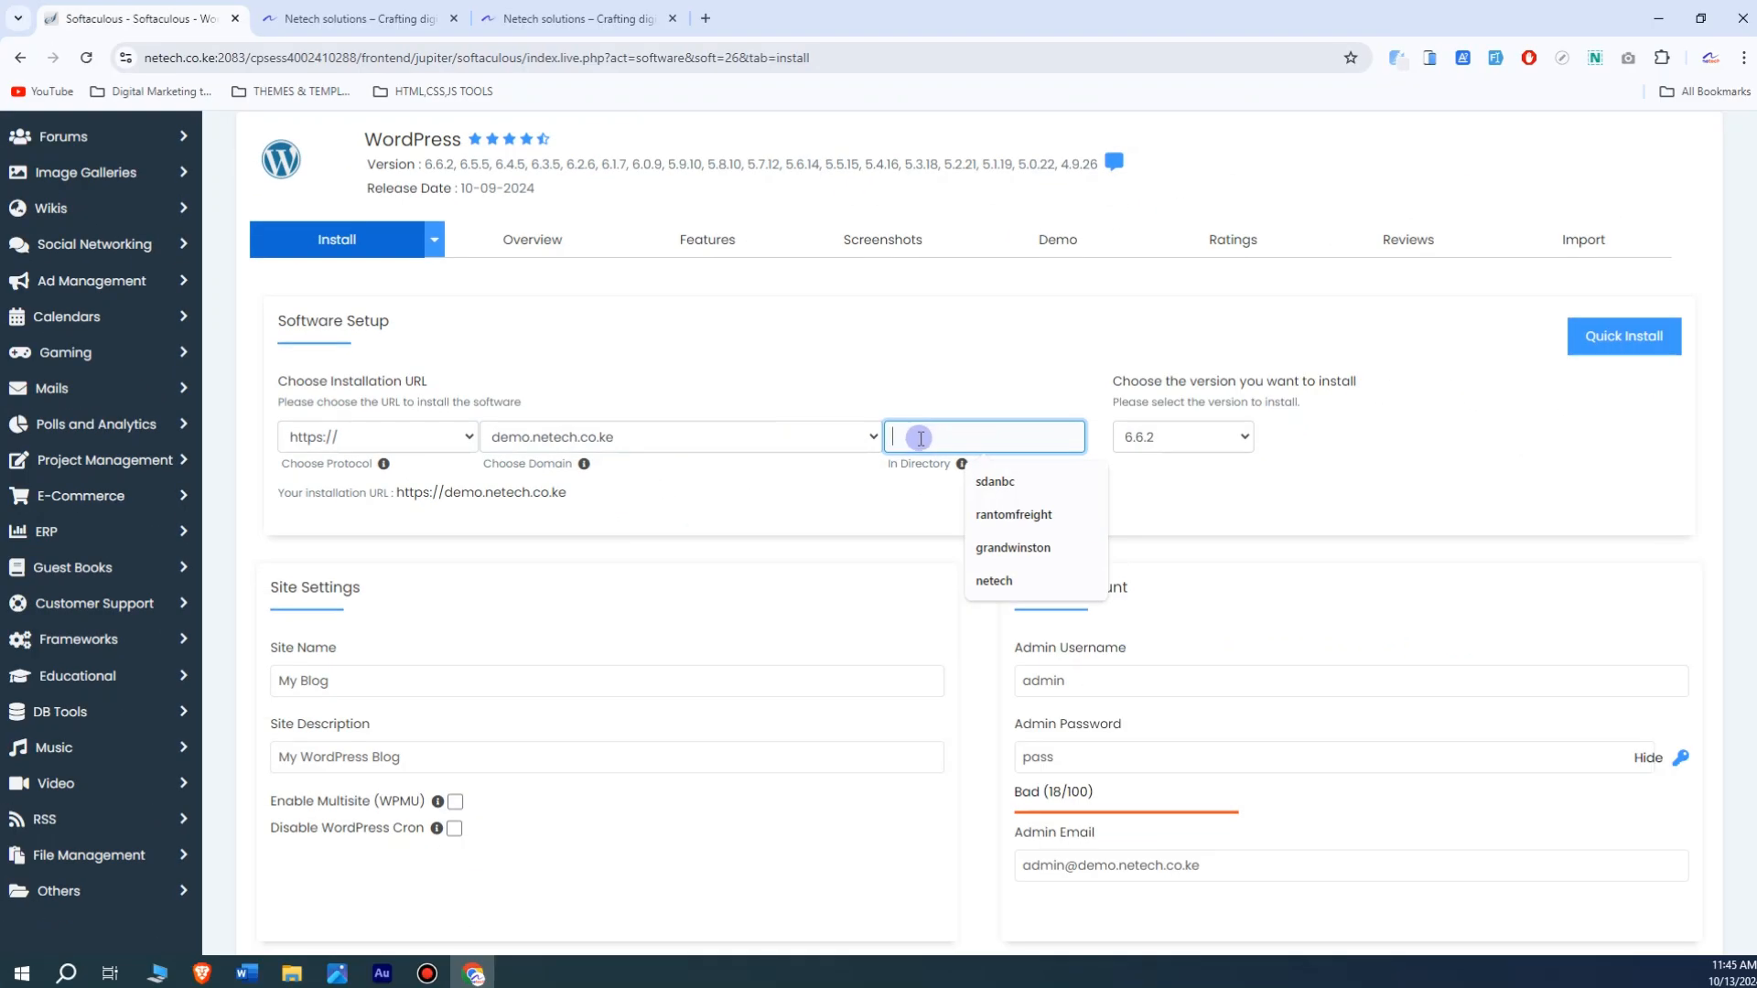
pyautogui.click(886, 397)
# Step: Set the admin username to Netech_solutions and enter a new, strong admin password
pyautogui.scroll(-2, 930, 433)
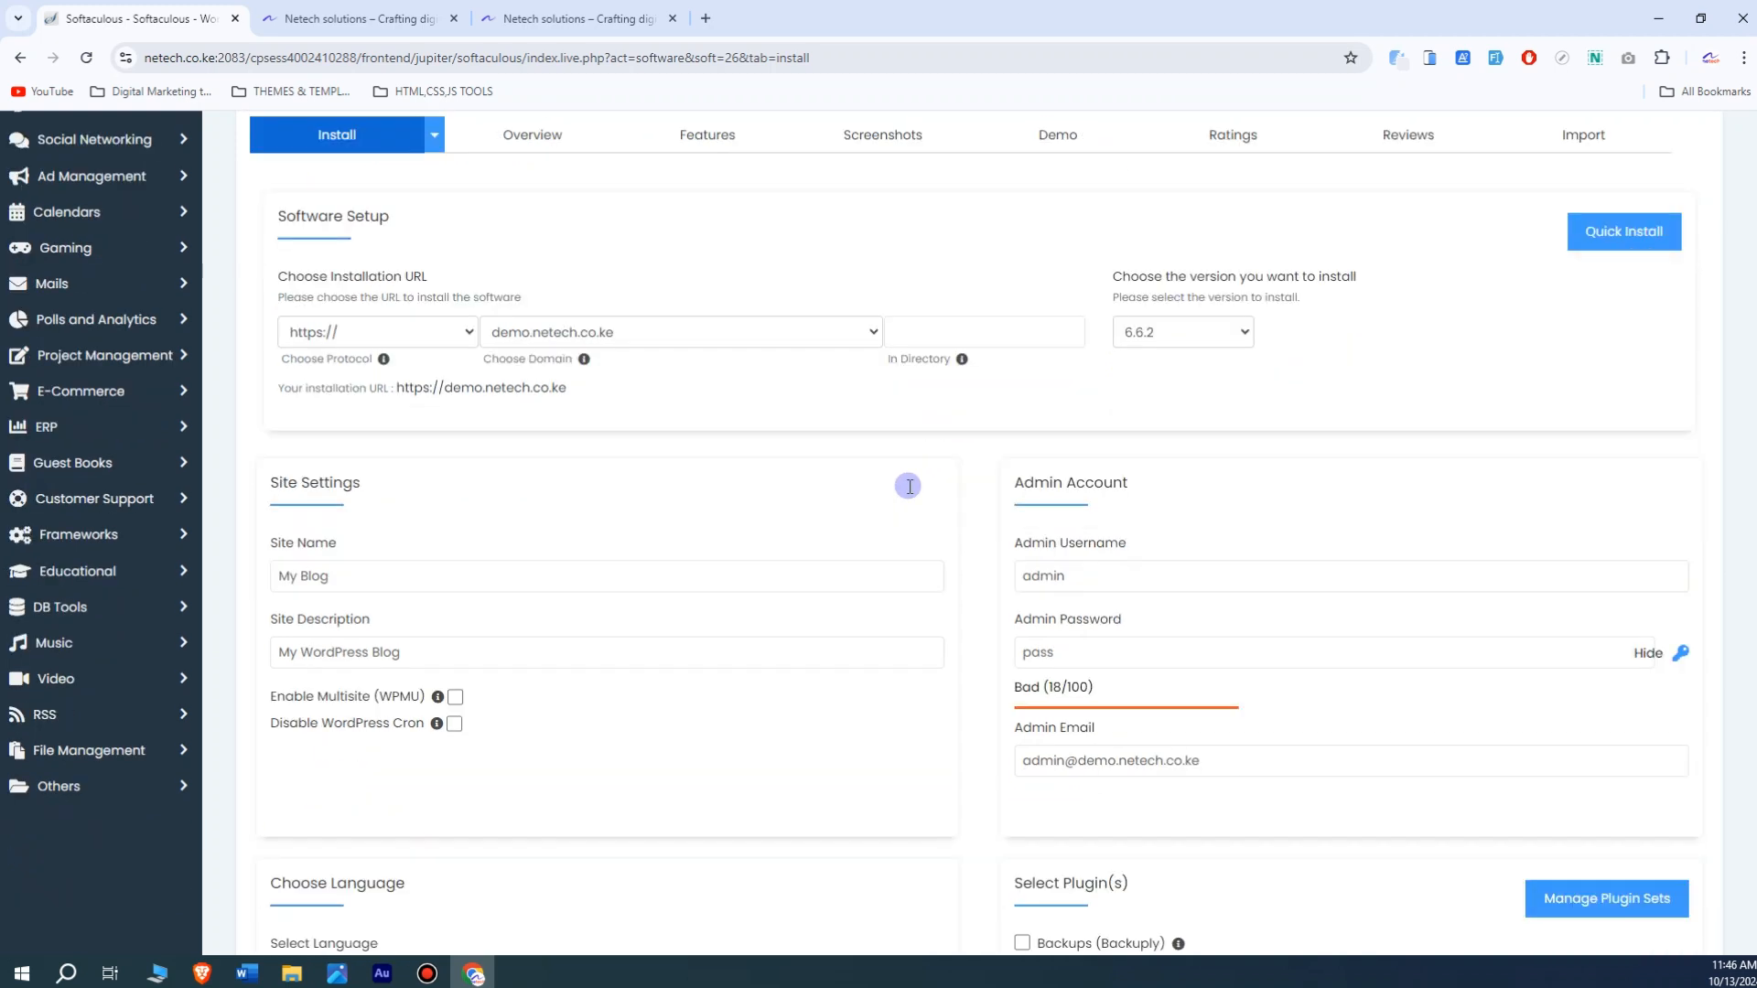
pyautogui.click(1088, 494)
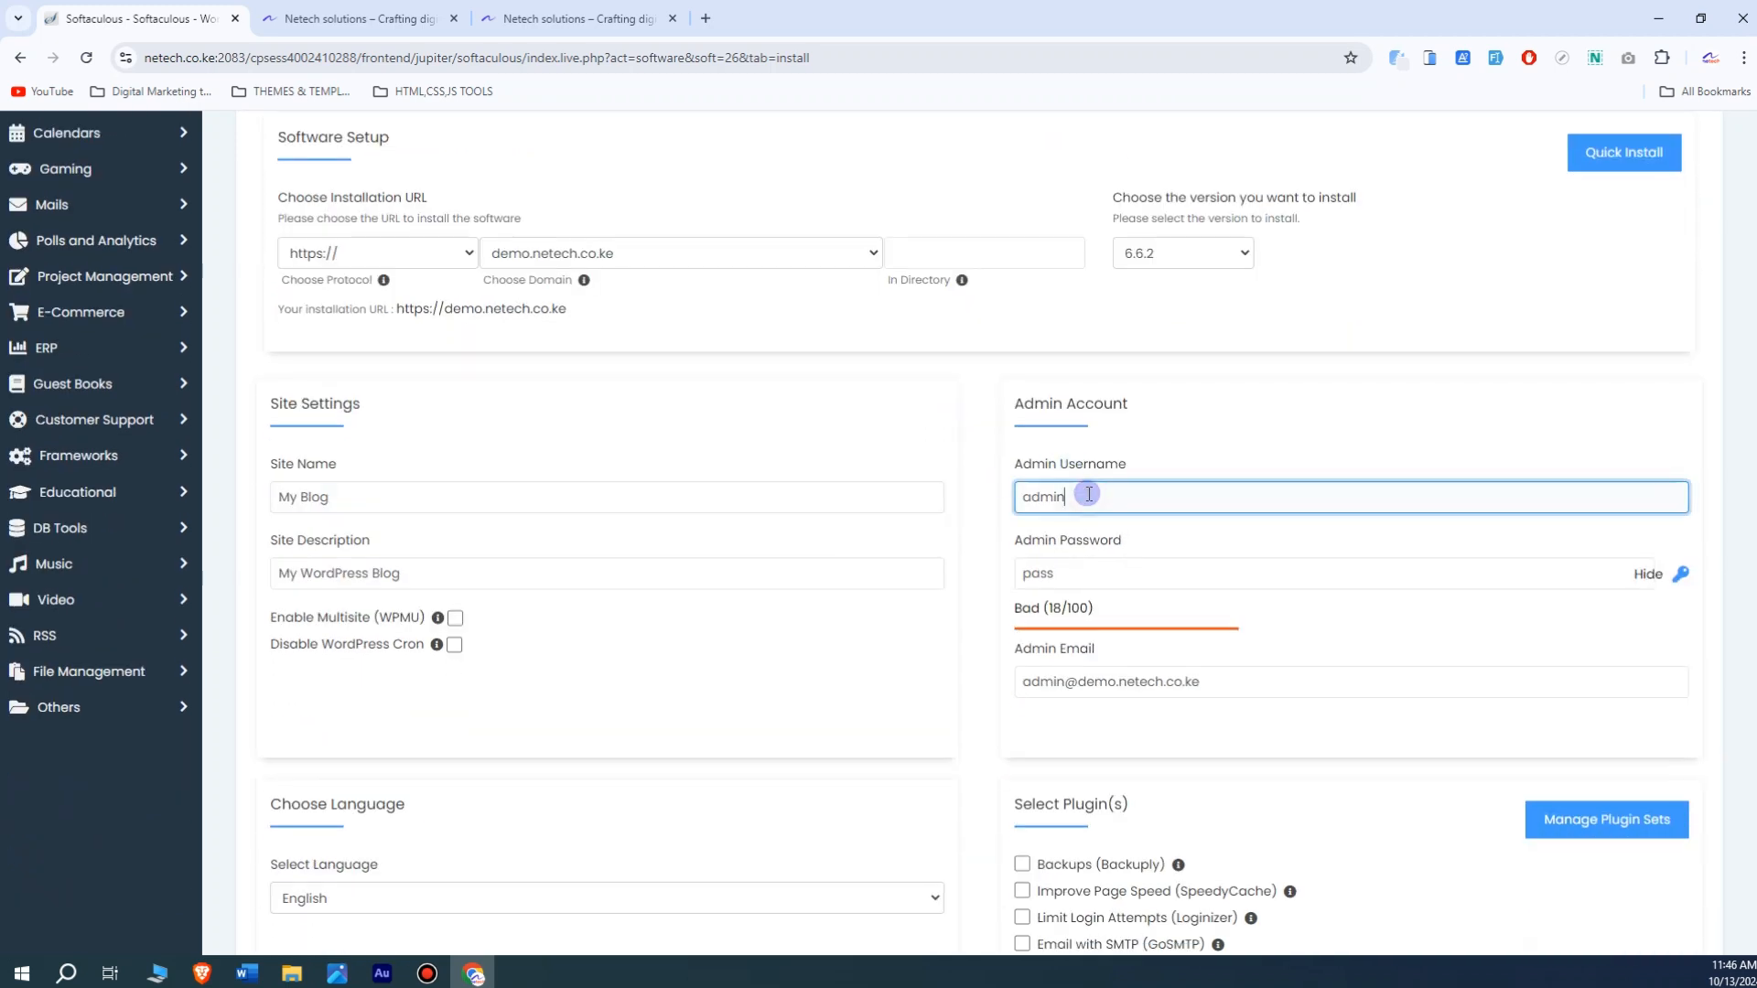
pyautogui.press('BackSpace')
pyautogui.click(1132, 582)
pyautogui.doubleClick(1082, 578)
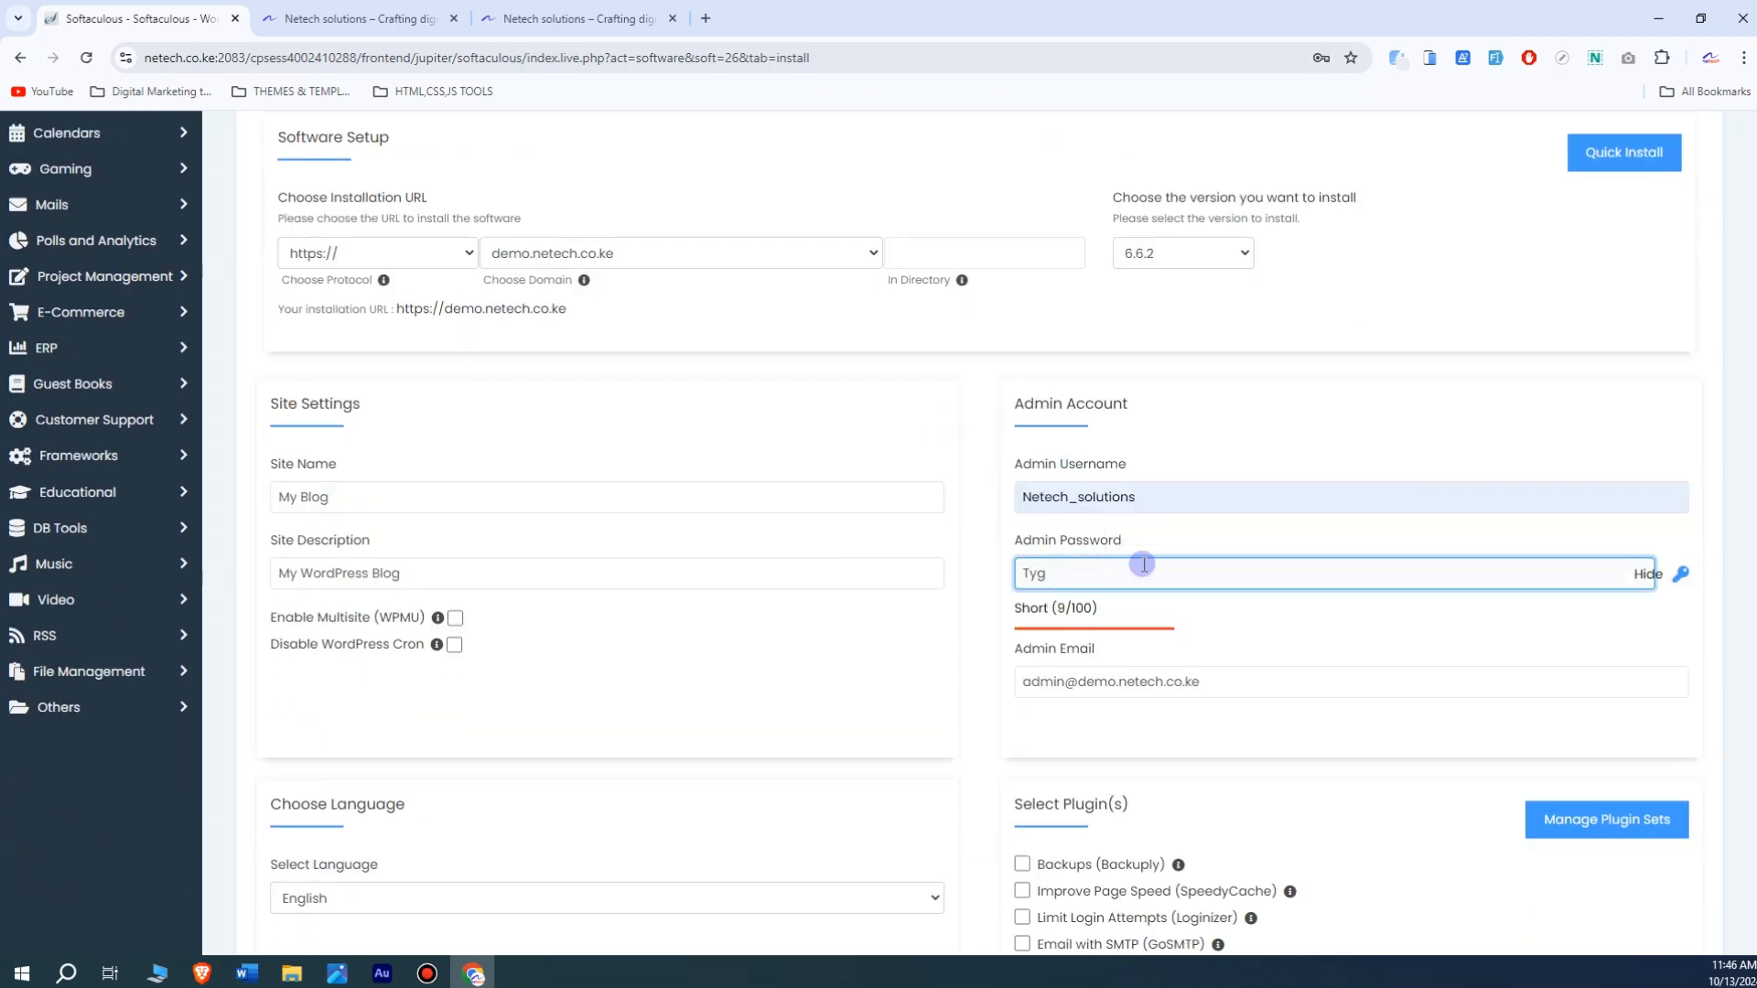
# Step: Remove the "demo." part from the admin email's domain and keep the default site name and description
pyautogui.scroll(-3, 1143, 565)
pyautogui.moveTo(1078, 406); pyautogui.dragTo(1124, 409)
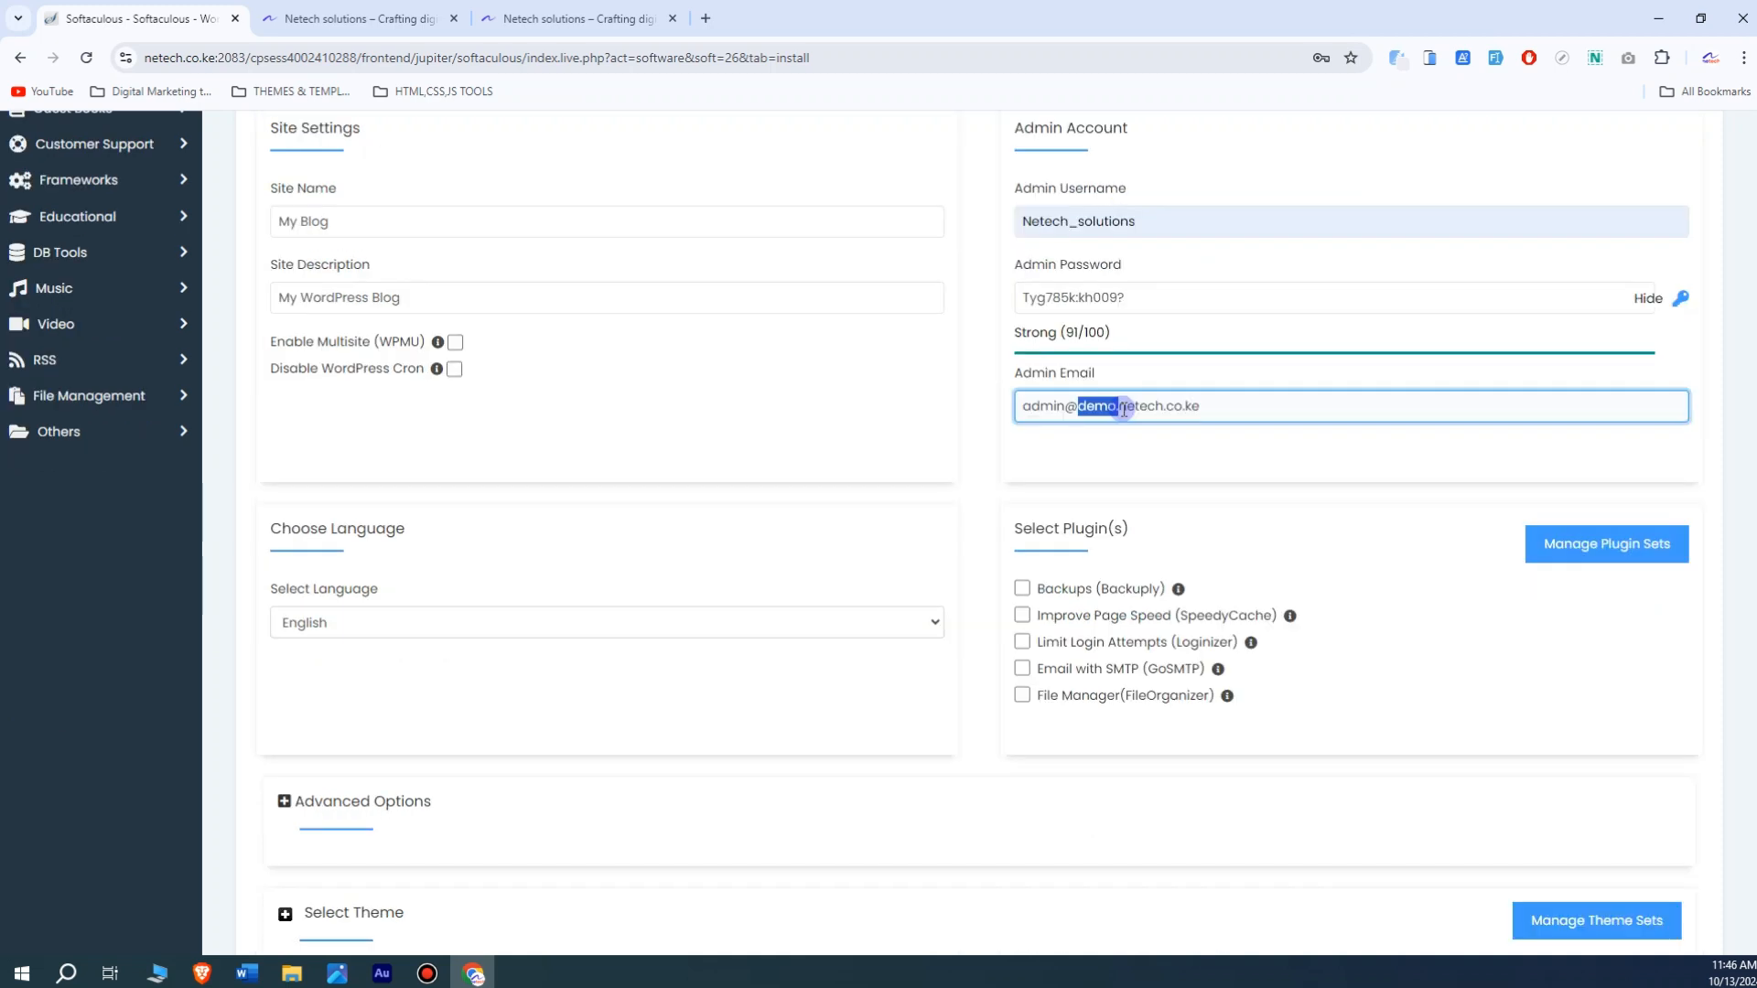
pyautogui.press('BackSpace')
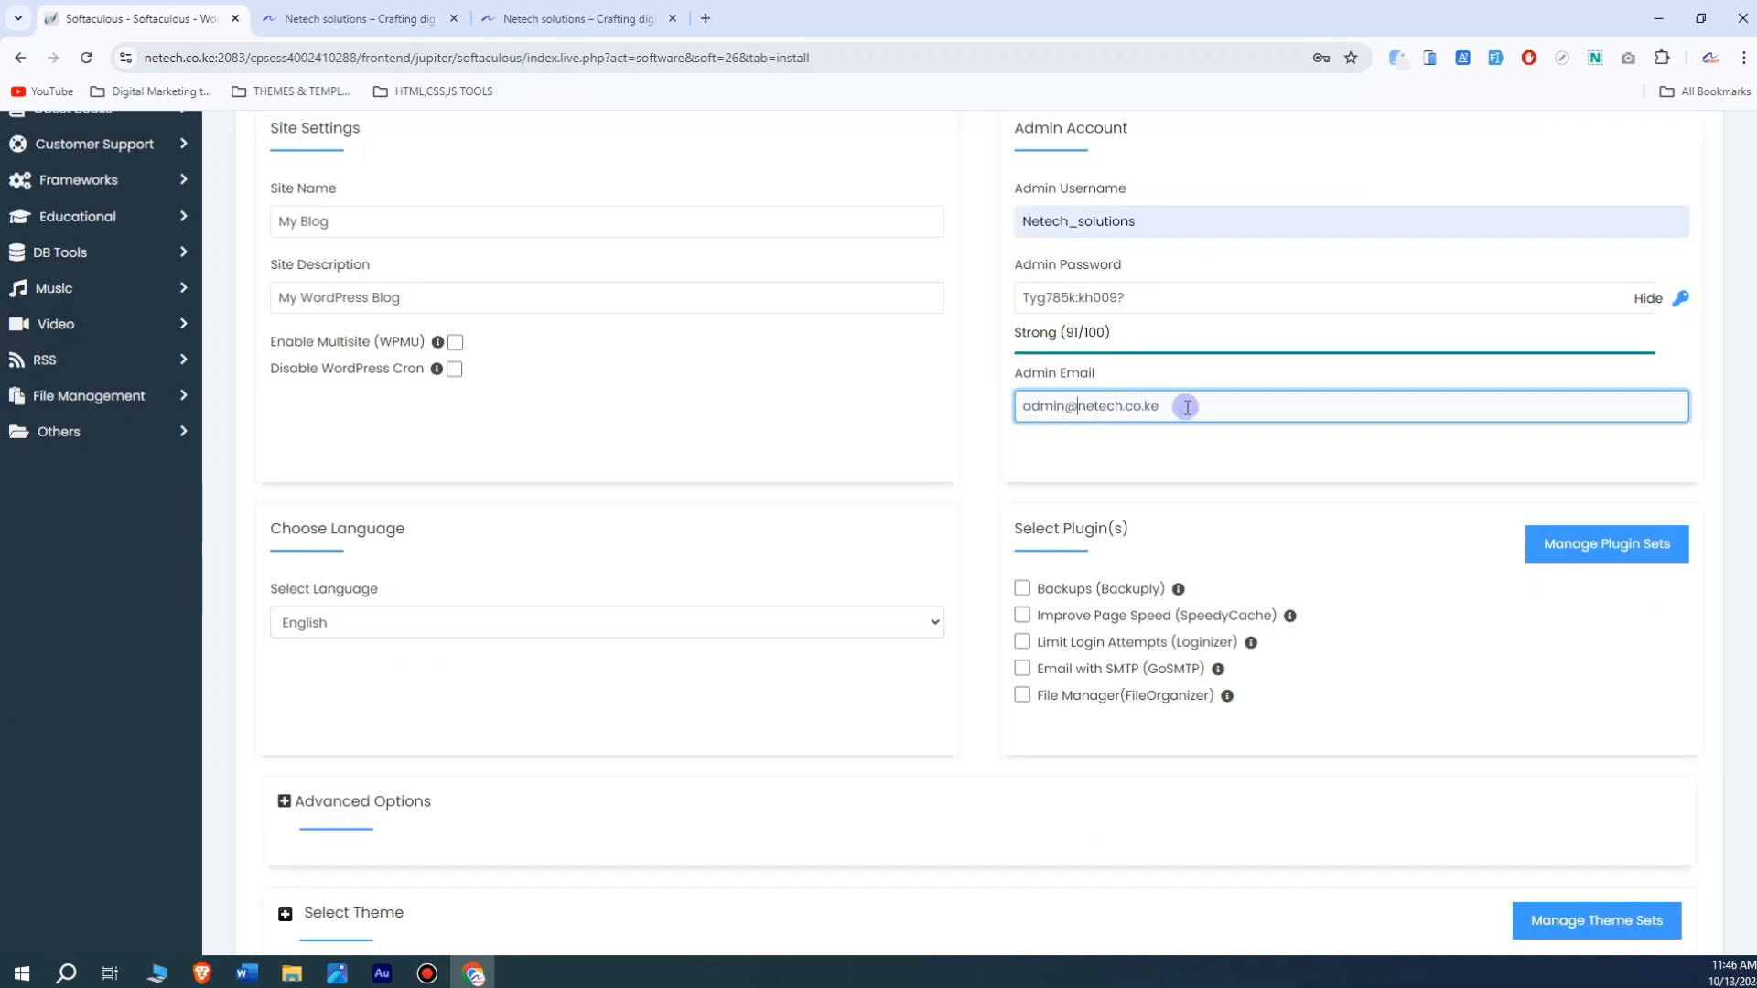
pyautogui.moveTo(1191, 412); pyautogui.dragTo(996, 427)
pyautogui.scroll(1, 696, 371)
pyautogui.moveTo(391, 316); pyautogui.dragTo(193, 326)
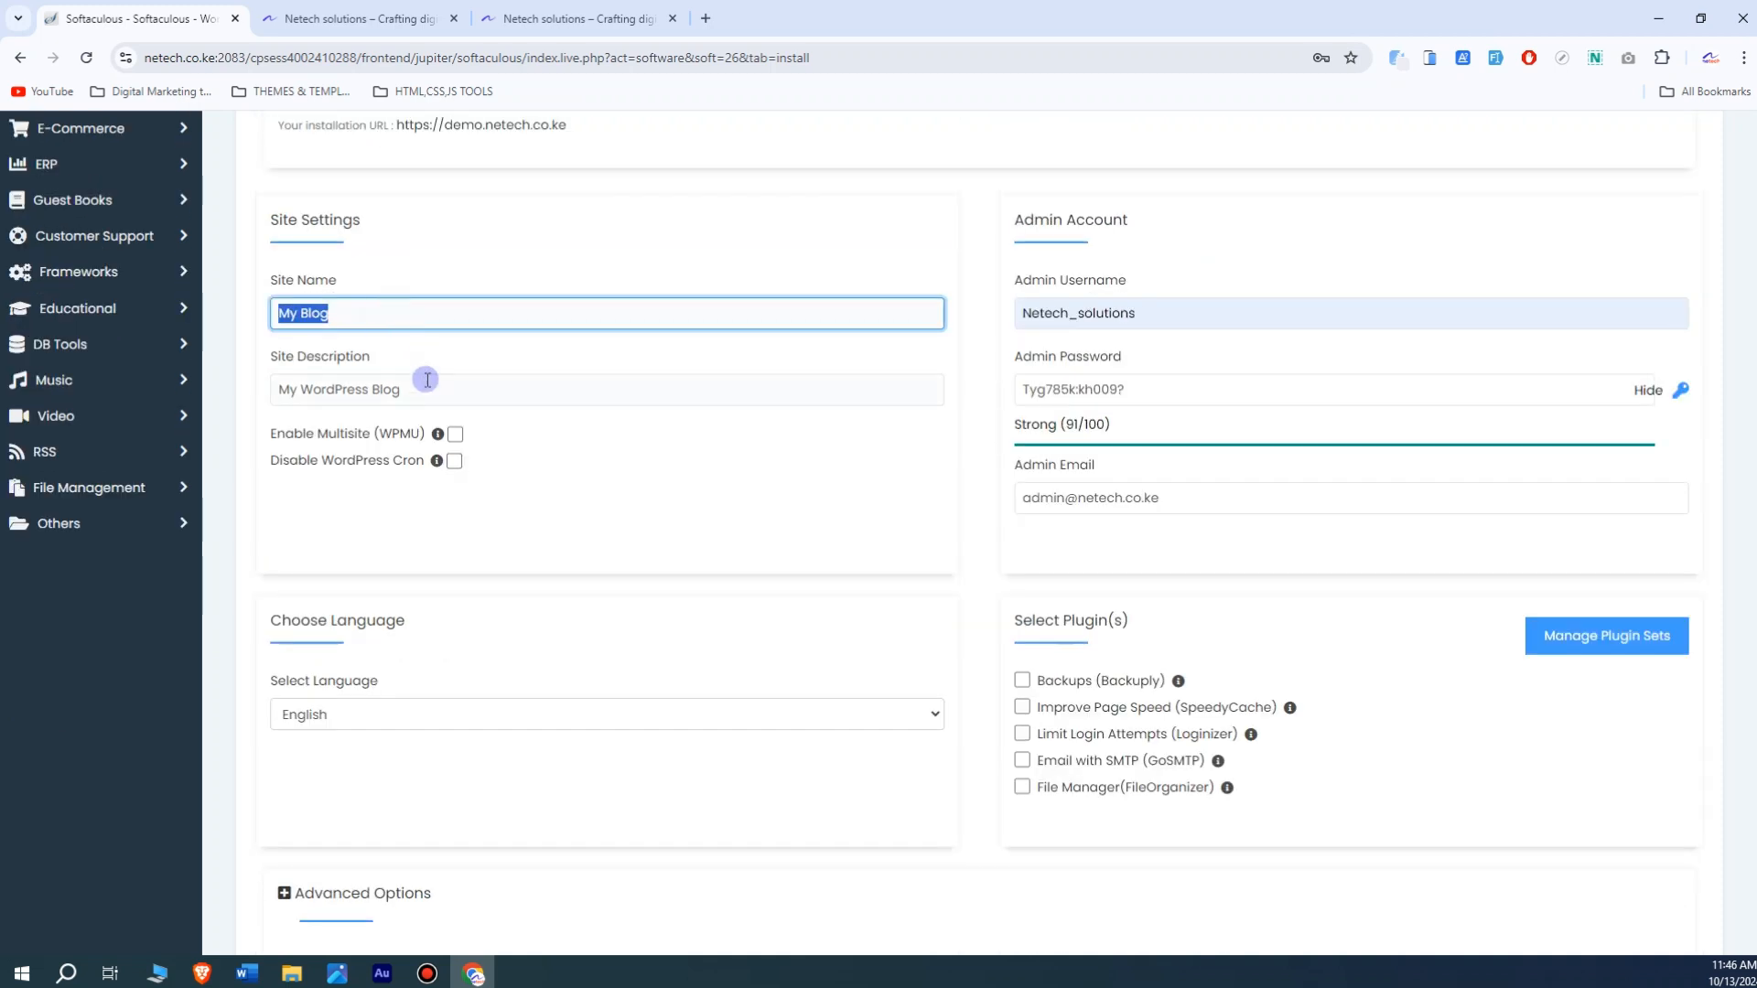
pyautogui.moveTo(427, 380); pyautogui.dragTo(287, 384)
# Step: Install WordPress with the default advanced options and no extra plugins, and decline saving the password in the browser
pyautogui.scroll(-3, 860, 516)
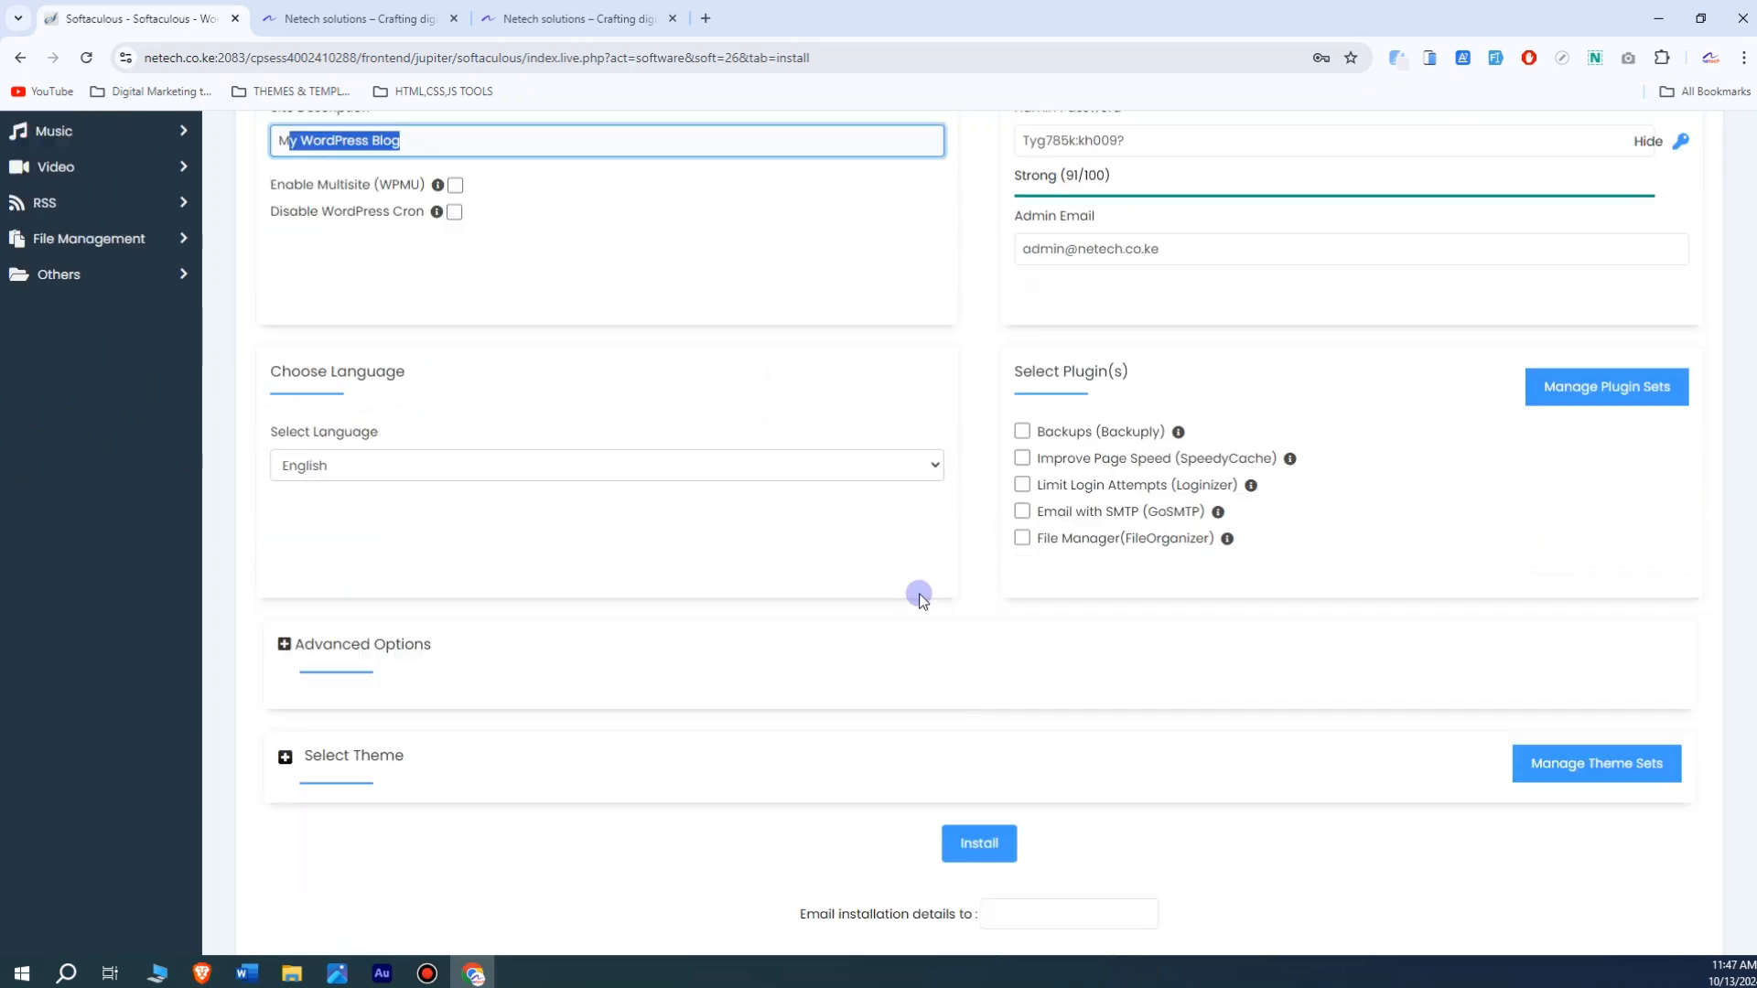
pyautogui.click(1117, 616)
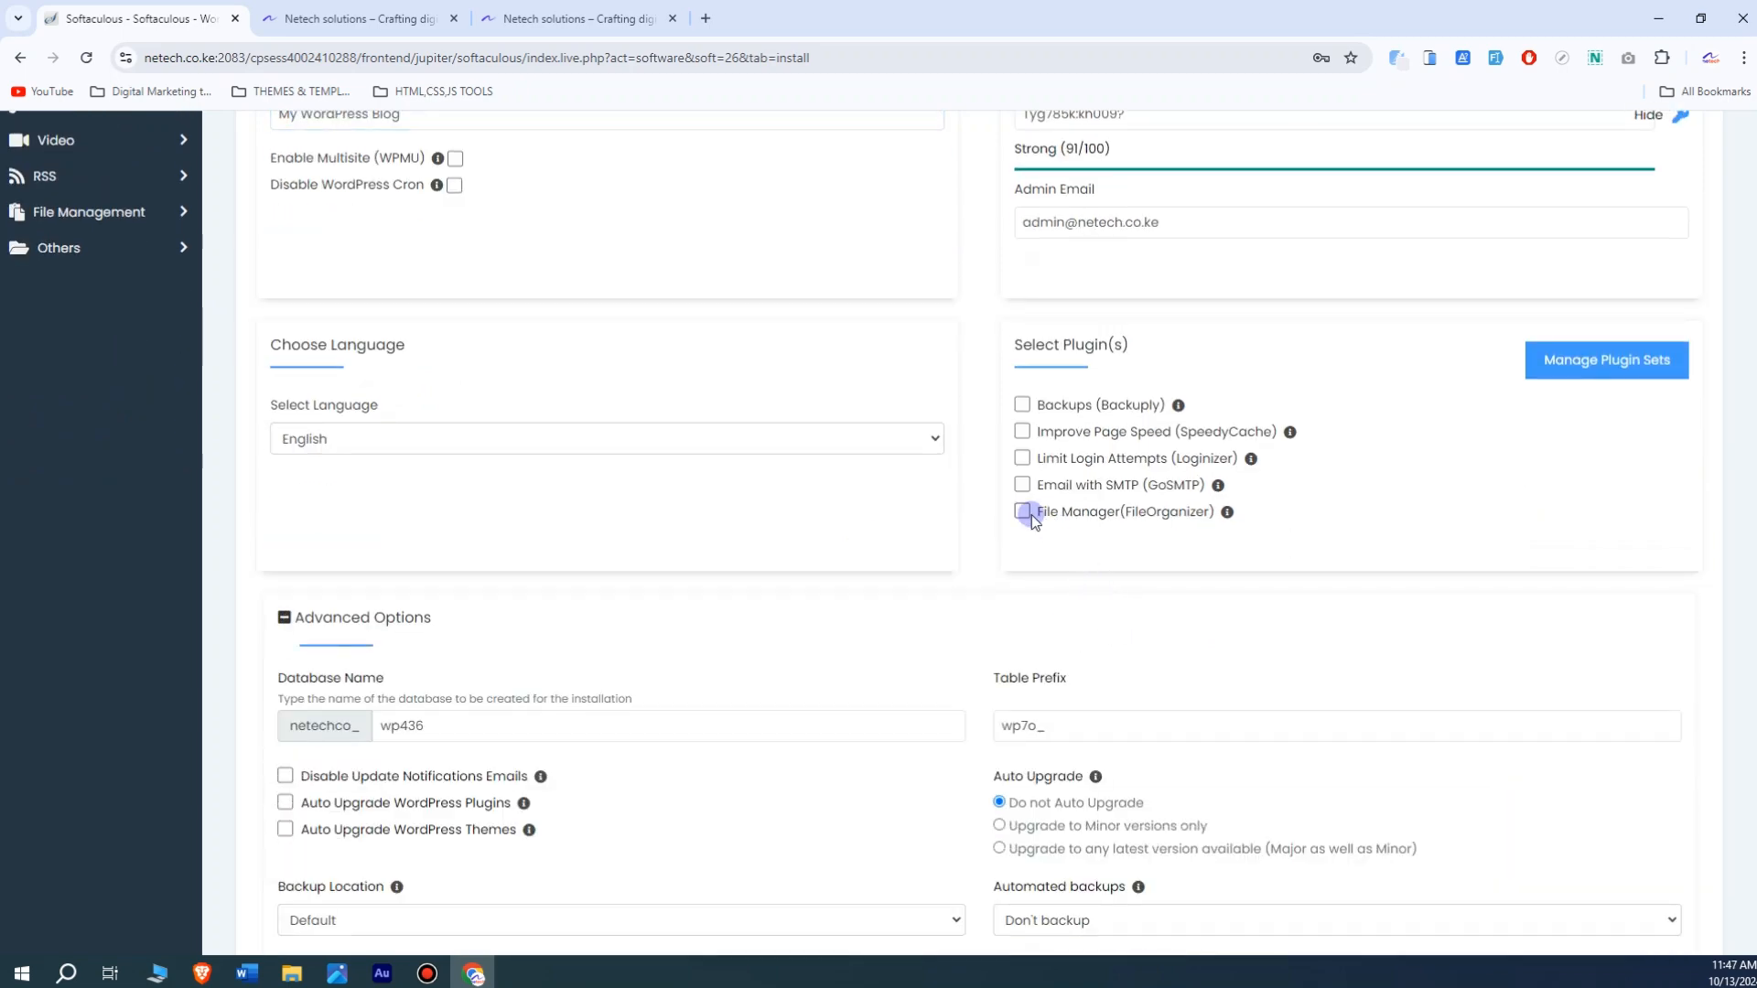
pyautogui.scroll(-6, 1043, 641)
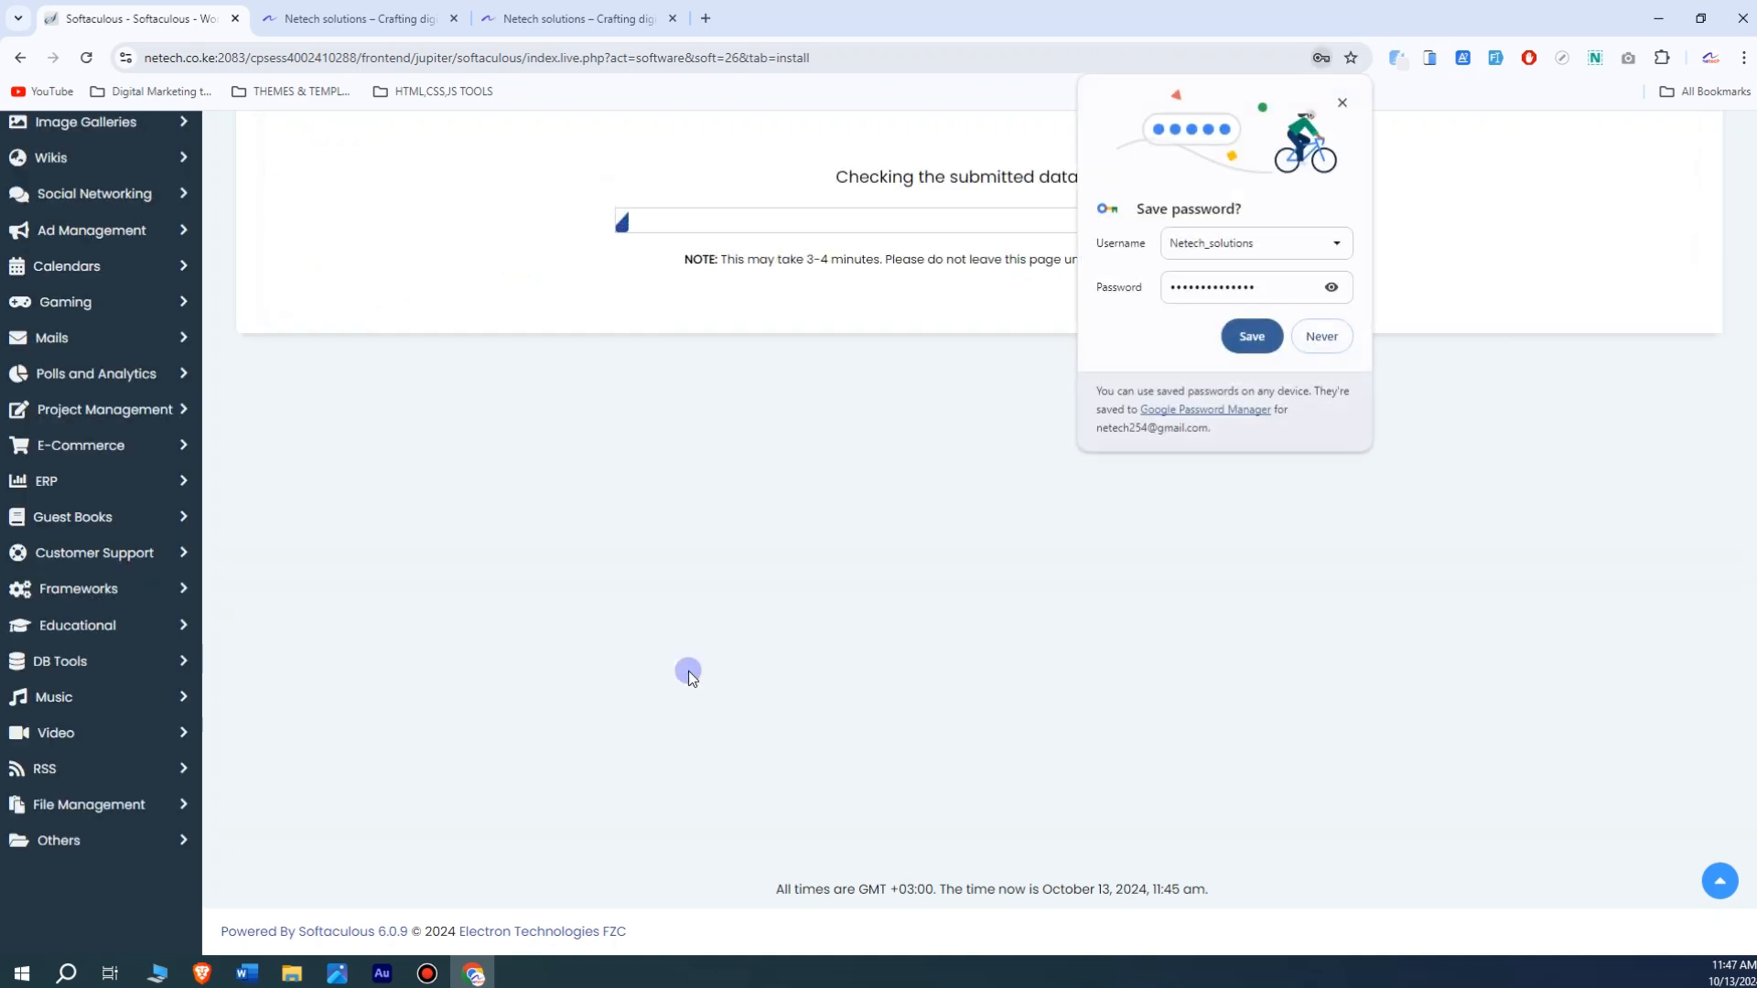
pyautogui.click(1323, 337)
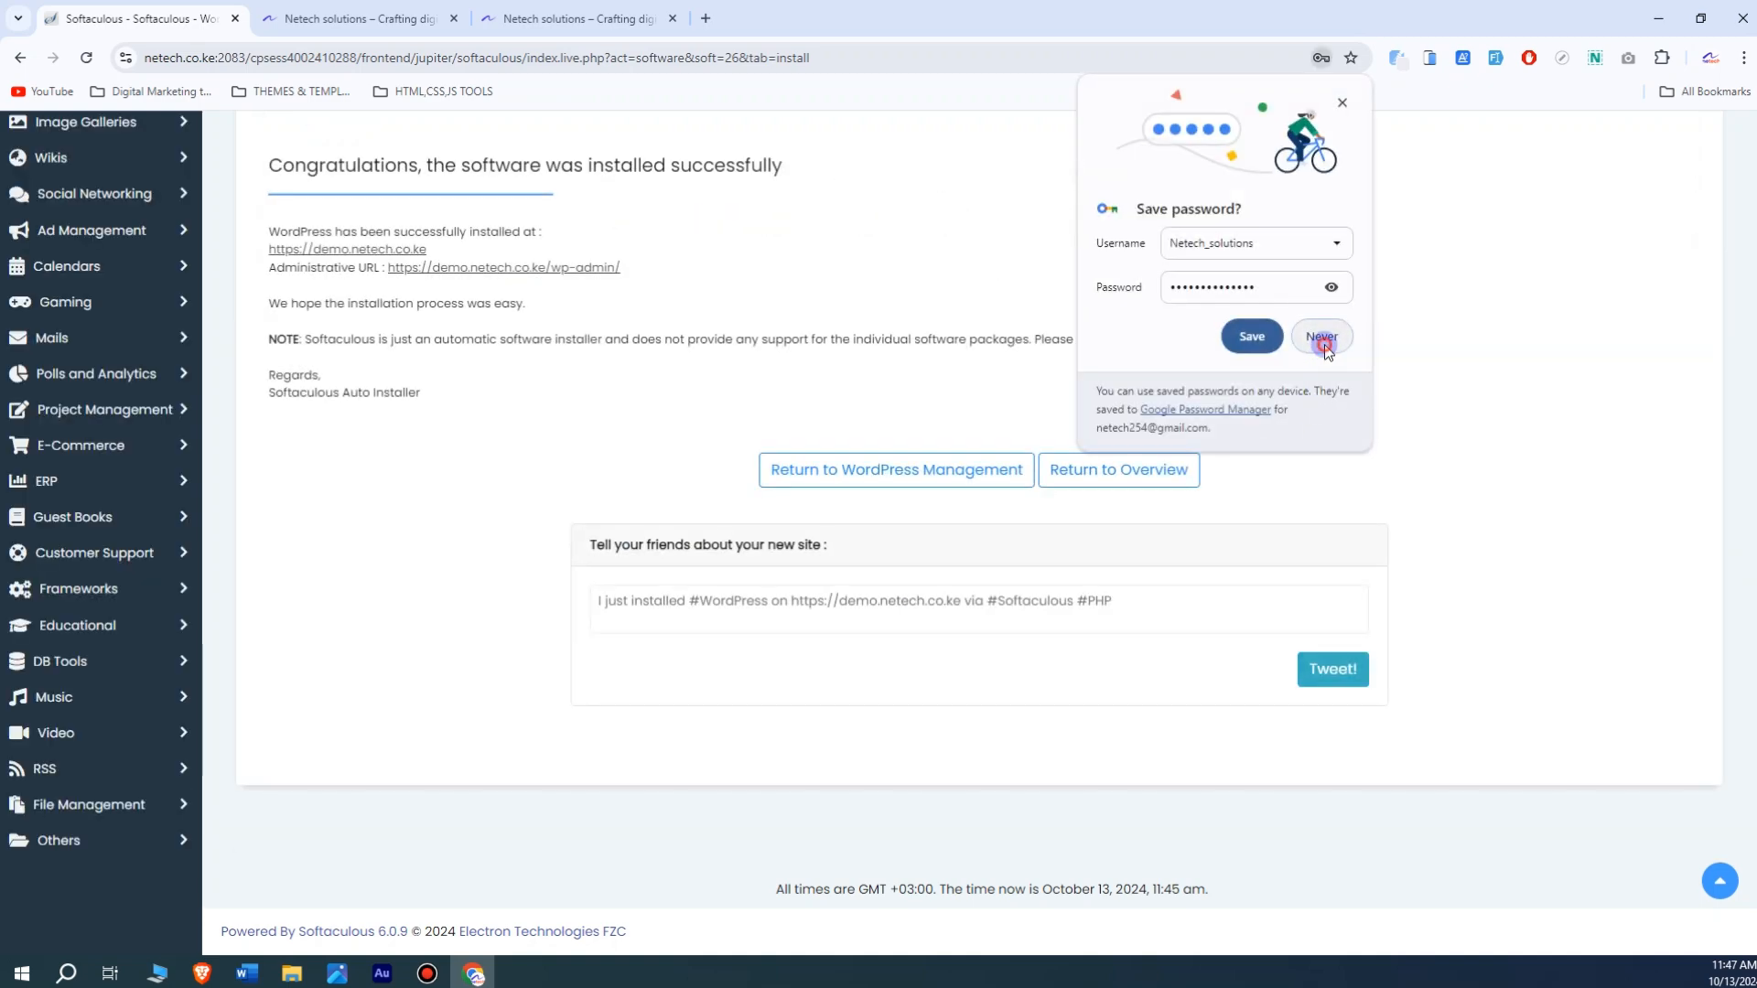
# Step: Return to WordPress management and log in to the admin dashboard of demo.netech.co.ke
pyautogui.scroll(2, 609, 482)
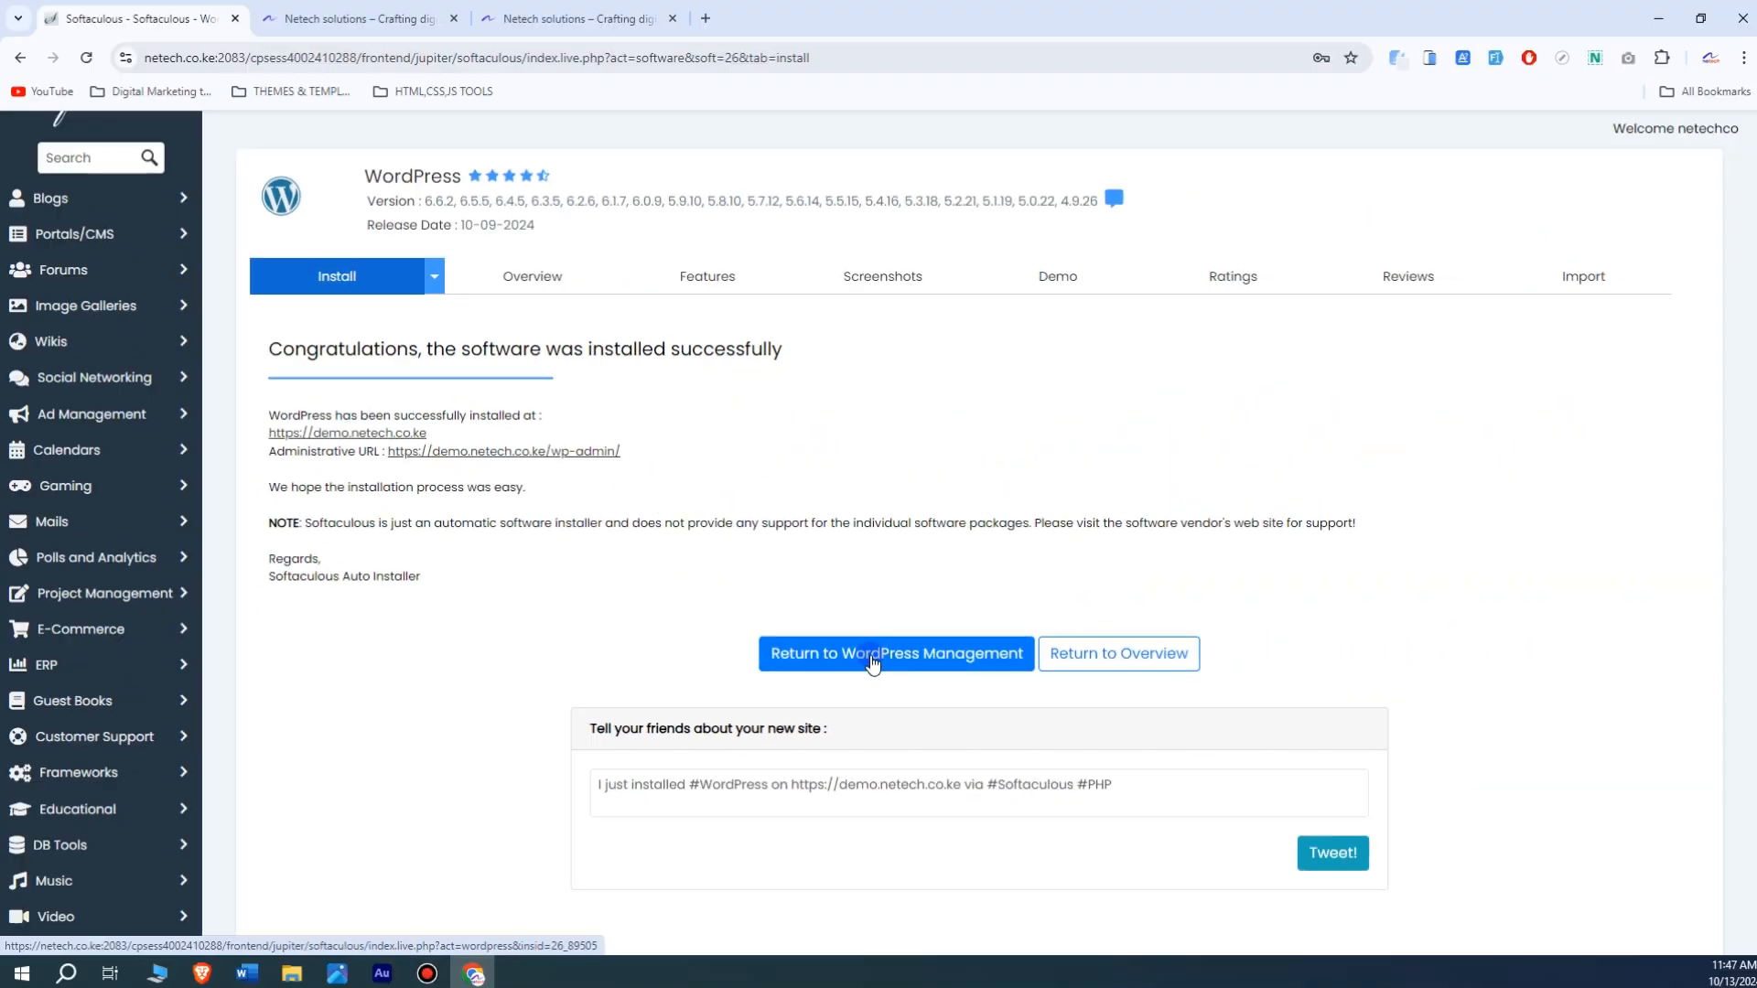
pyautogui.click(851, 677)
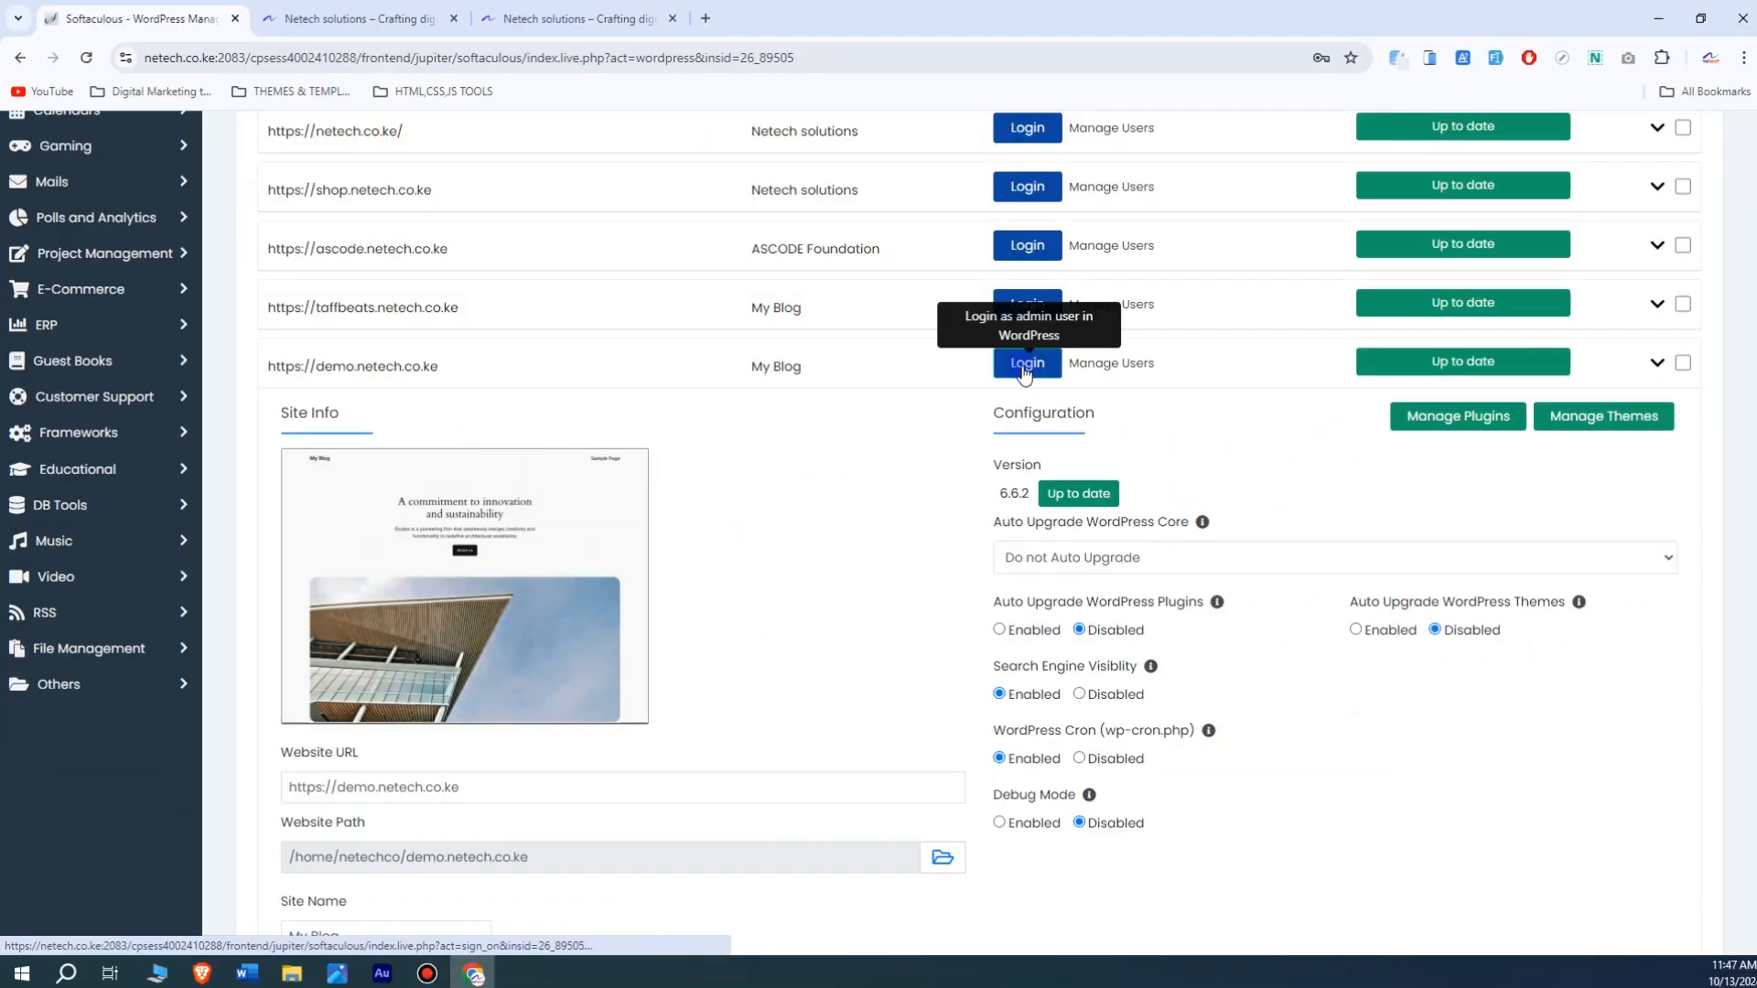
pyautogui.click(1024, 366)
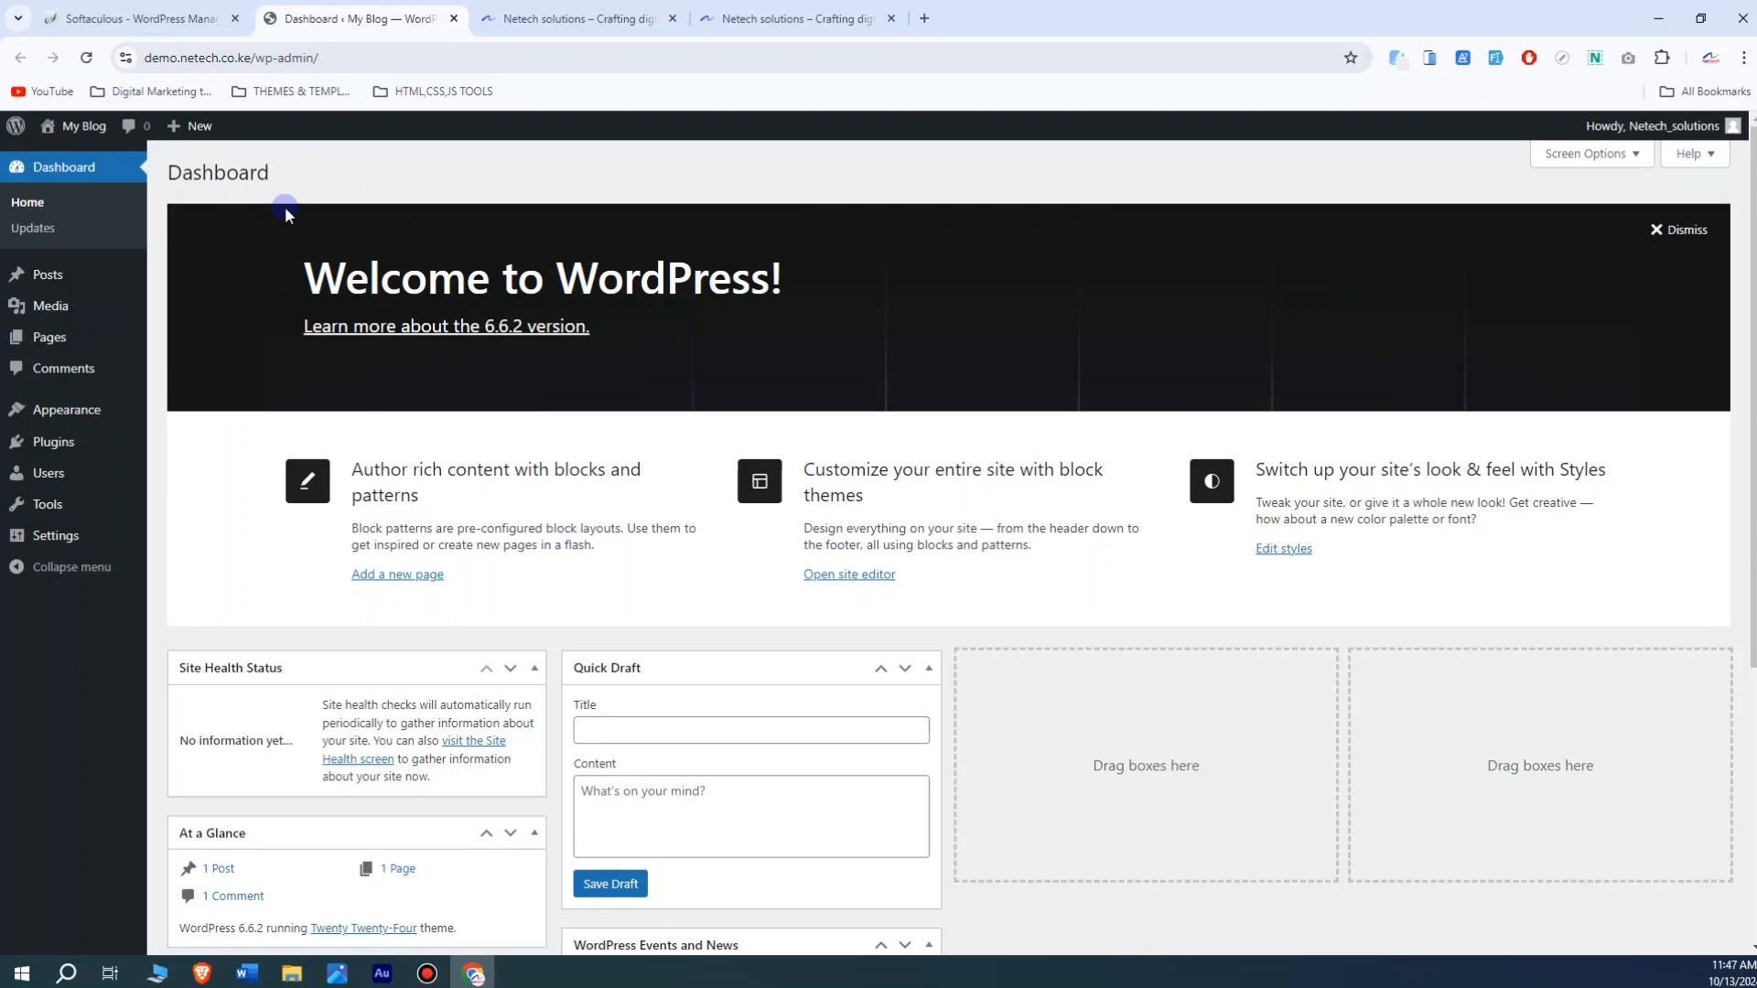